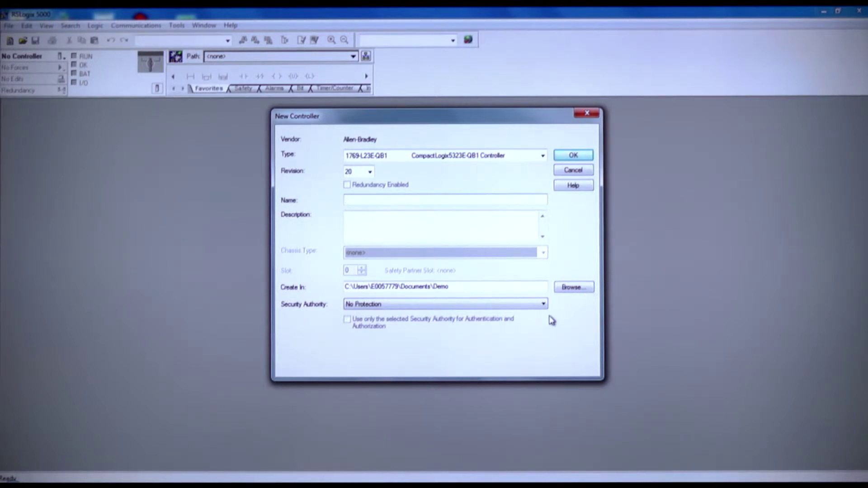
{"action": "type", "text": "MCC1"}
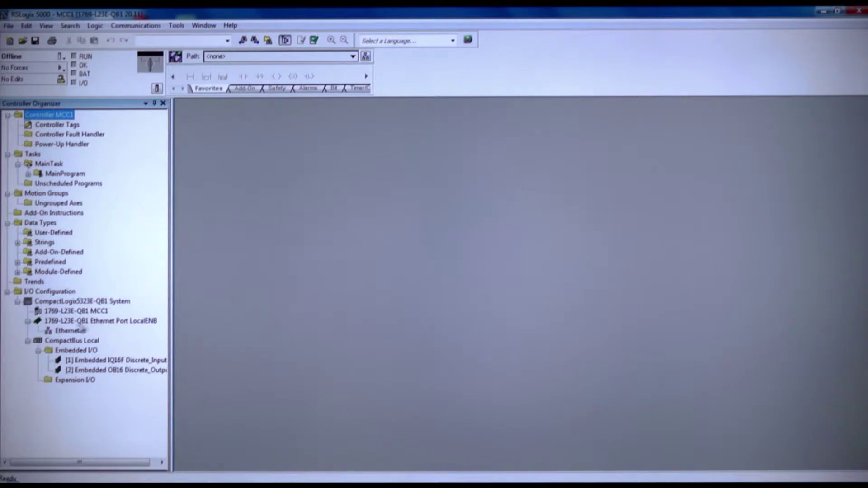
Select the Ethernet network in the project tree to add a module under it
{"action": "left_click", "coordinate": [66, 331]}
Add a new Generic Ethernet Module under the Ethernet network
{"action": "right_click", "coordinate": [67, 333]}
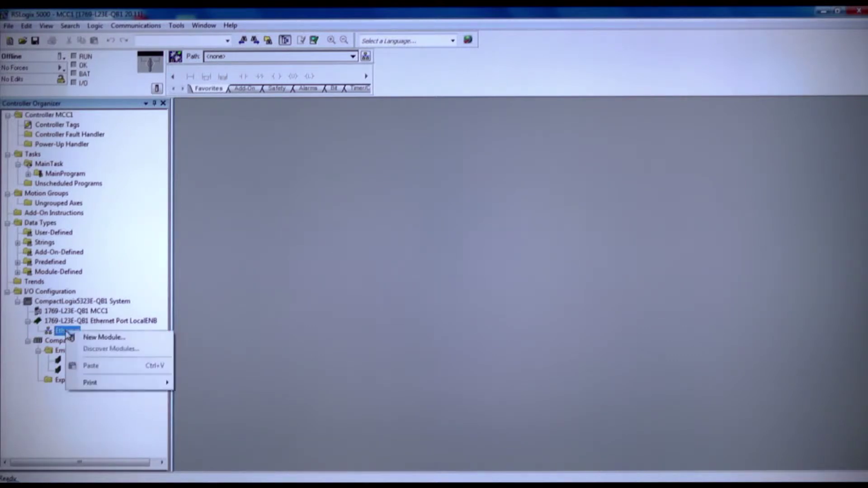
{"action": "left_click", "coordinate": [105, 339]}
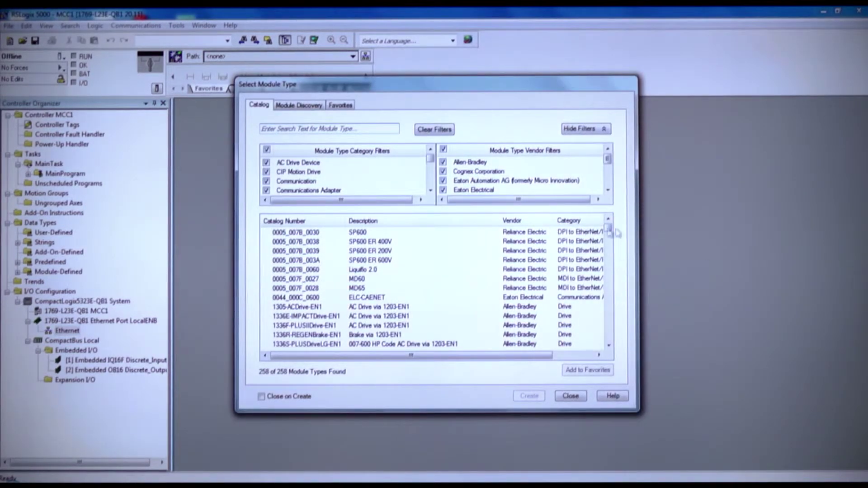
{"action": "scroll", "coordinate": [383, 327], "scroll_direction": "down", "scroll_amount": 15}
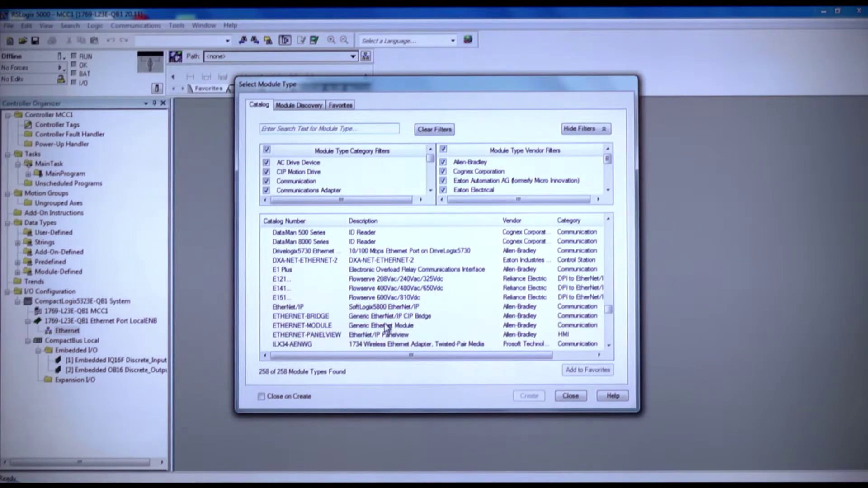
{"action": "left_click", "coordinate": [383, 328]}
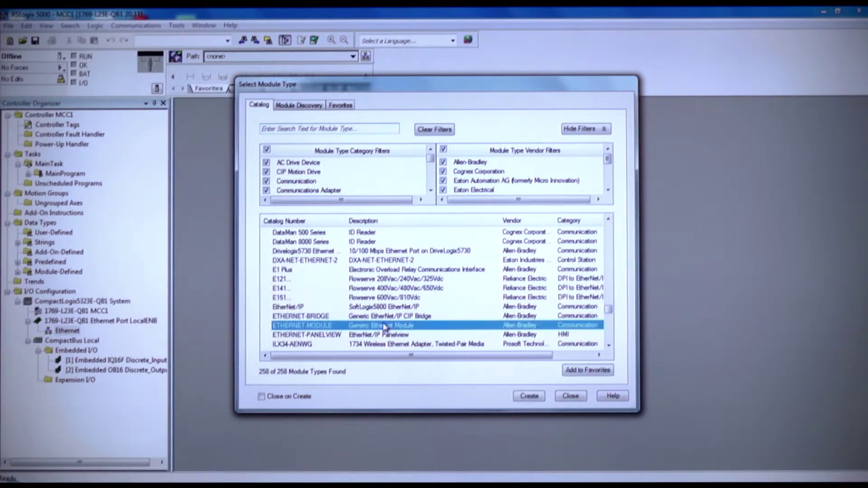
{"action": "left_click", "coordinate": [529, 395]}
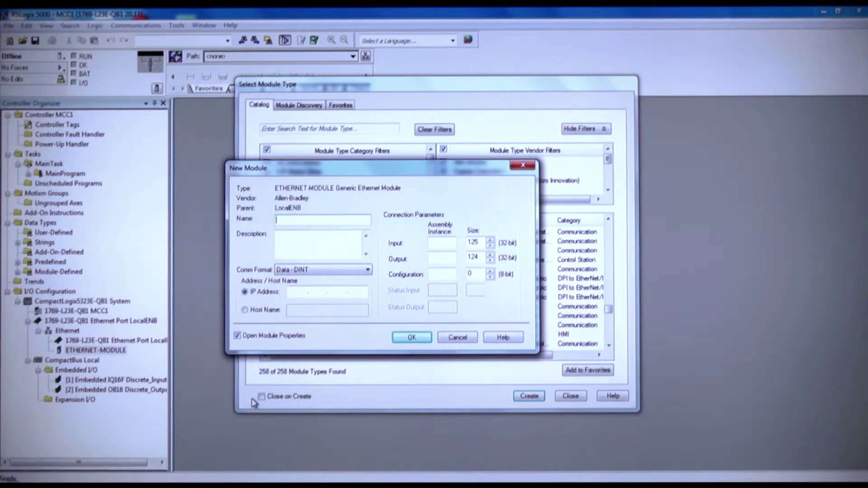
{"action": "type", "text": "C"}
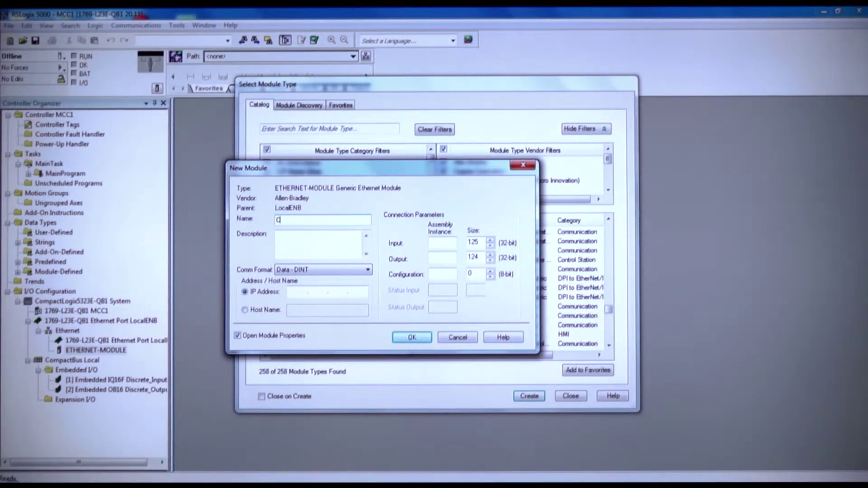
{"action": "type", "text": "441R"}
{"action": "type", "text": "_g"}
{"action": "type", "text": "en"}
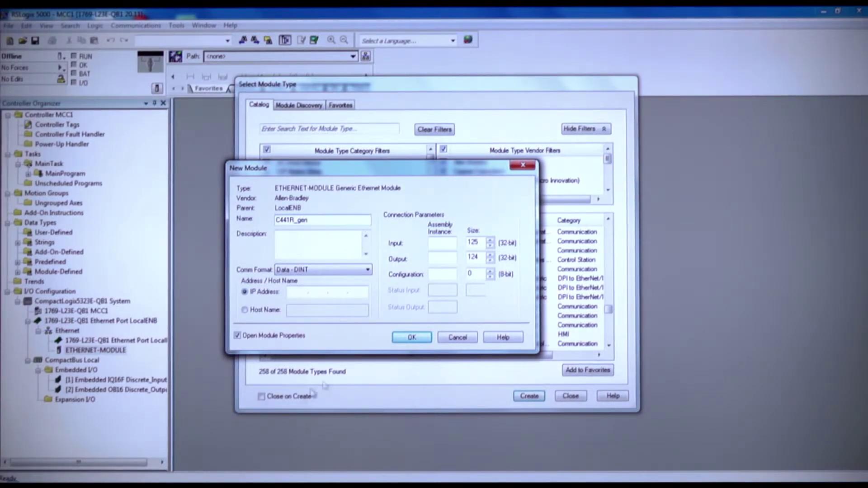
Set the module's data format to SINT and its IP address to 192.168.1.1
{"action": "left_click", "coordinate": [369, 271]}
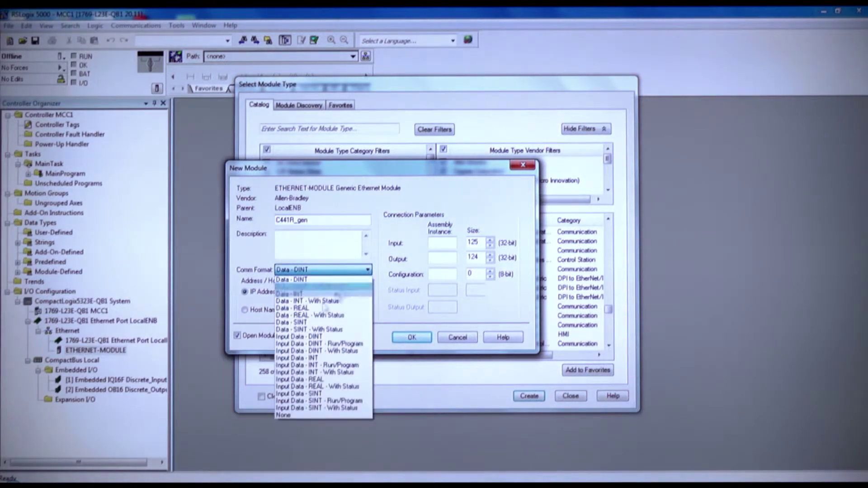
{"action": "left_click", "coordinate": [303, 323]}
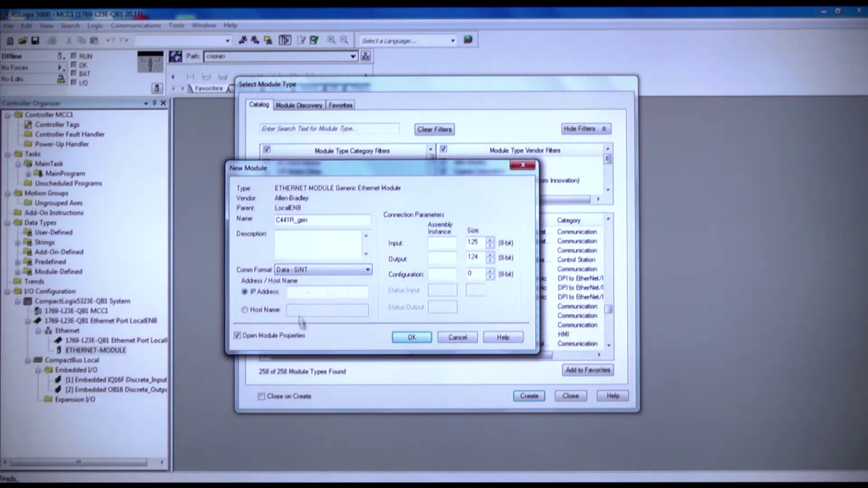
{"action": "left_click", "coordinate": [297, 292]}
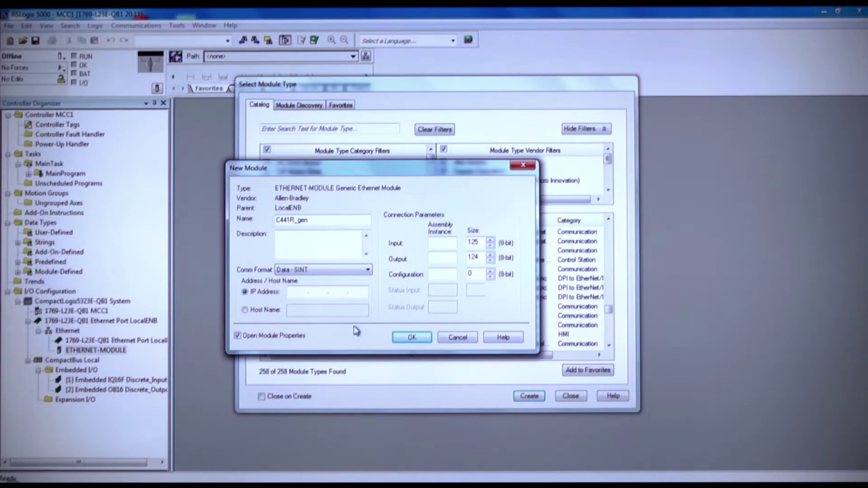
{"action": "type", "text": "192."}
{"action": "type", "text": "168.1."}
{"action": "type", "text": "1"}
Enter input assembly instance 110 and output instance 105 with their sizes, then confirm the module
{"action": "left_click", "coordinate": [447, 243]}
{"action": "type", "text": "110"}
{"action": "left_click_drag", "start_coordinate": [488, 243], "coordinate": [469, 244]}
{"action": "type", "text": "20"}
{"action": "left_click", "coordinate": [437, 258]}
{"action": "type", "text": "1"}
{"action": "type", "text": "05"}
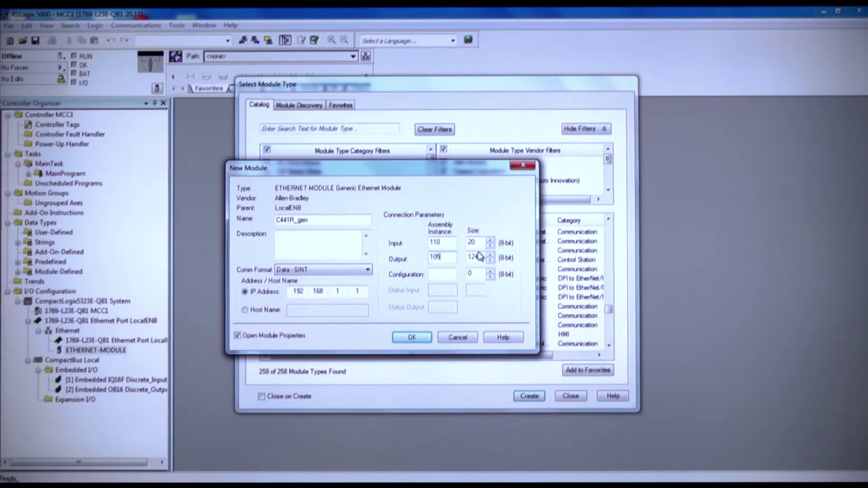
{"action": "left_click_drag", "start_coordinate": [480, 256], "coordinate": [463, 258]}
{"action": "type", "text": "1"}
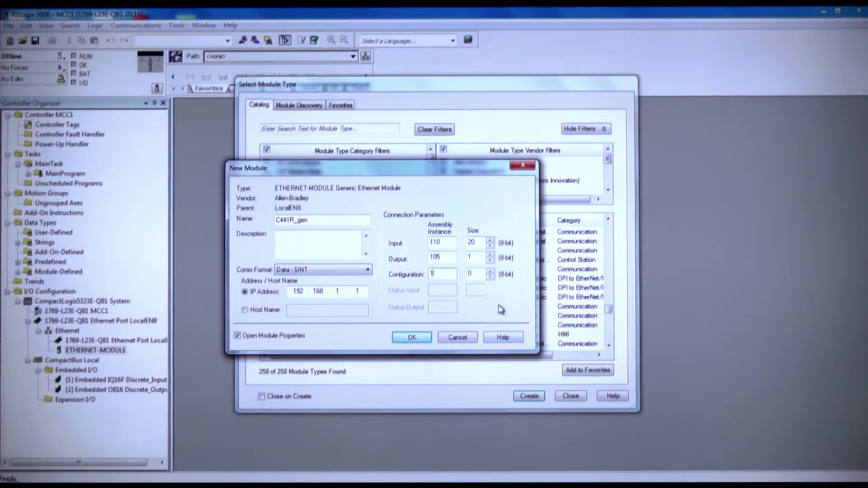
{"action": "left_click", "coordinate": [412, 339]}
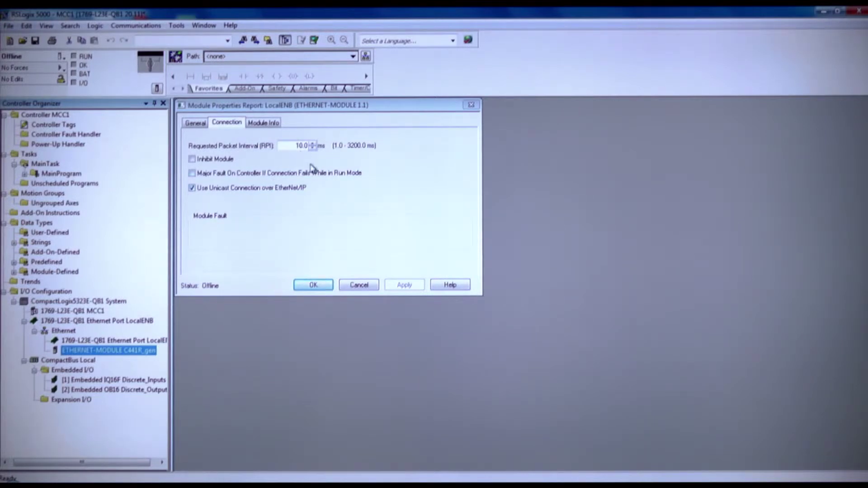
Accept C441R_gen's default connection properties, leaving it listed under Ethernet
{"action": "left_click", "coordinate": [316, 287]}
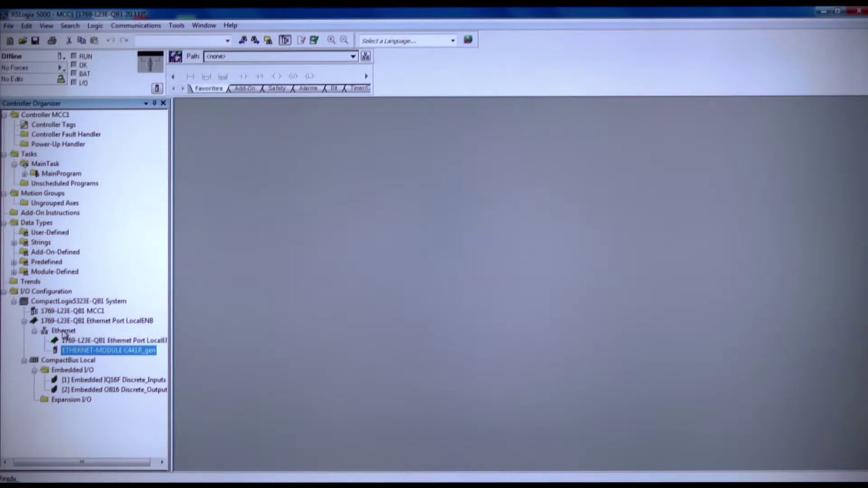
{"action": "right_click", "coordinate": [65, 334]}
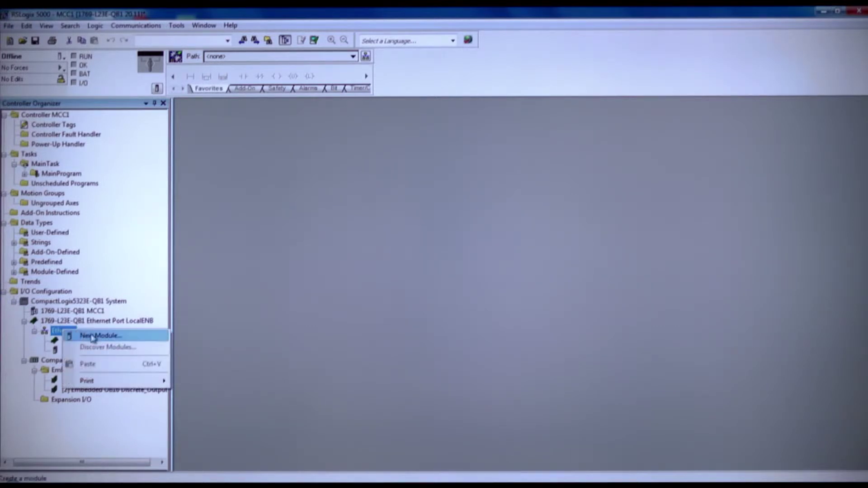
Filter the catalog to Eaton Electrical and create a C441R Ethernet 120VAC IO module
{"action": "left_click", "coordinate": [92, 336]}
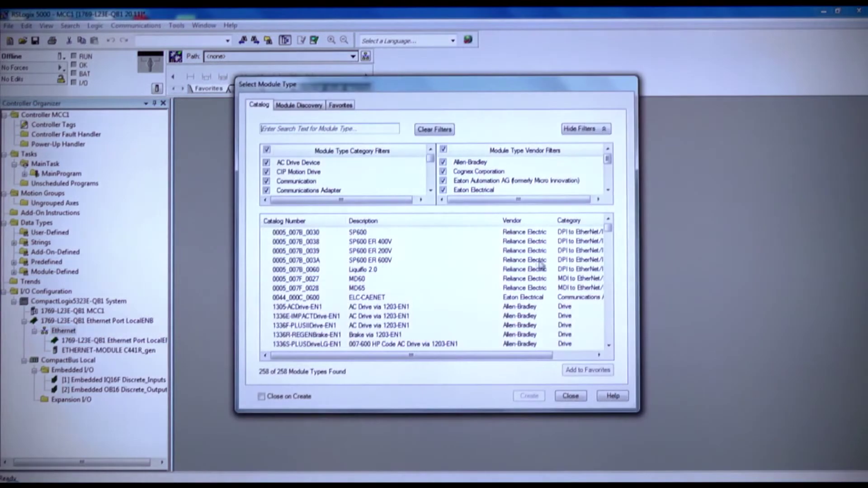
{"action": "left_click", "coordinate": [444, 150]}
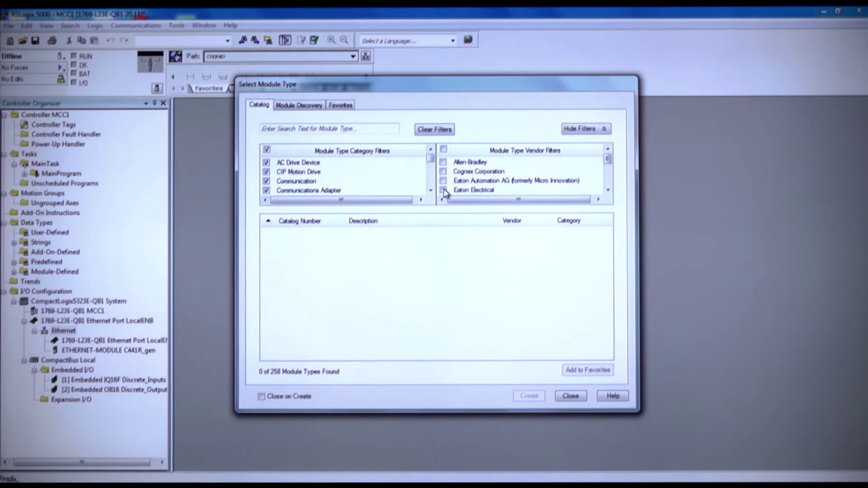
{"action": "left_click", "coordinate": [443, 191]}
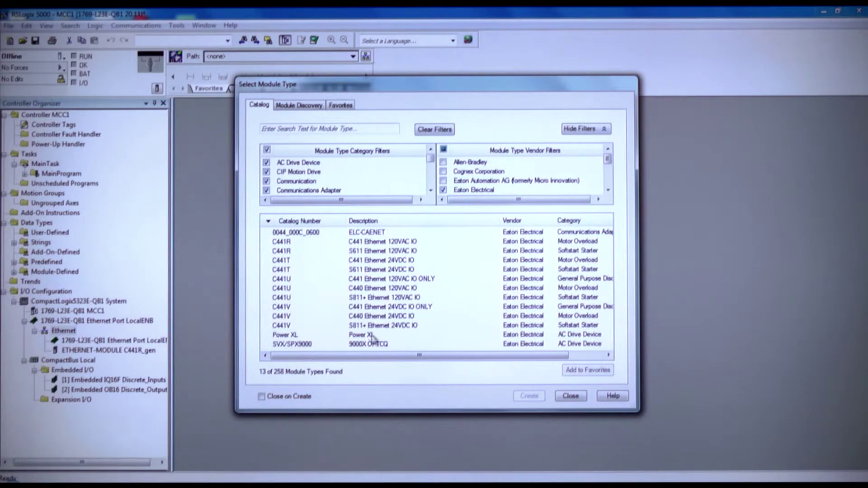
{"action": "left_click", "coordinate": [289, 243]}
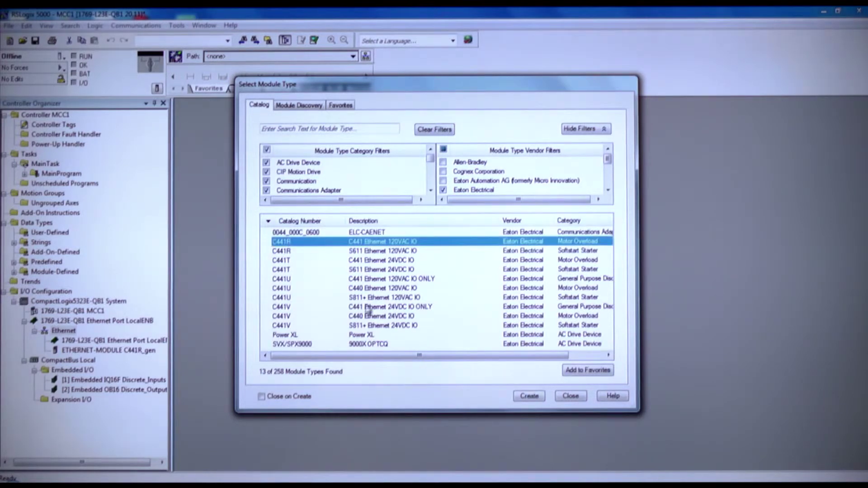
{"action": "left_click", "coordinate": [529, 396]}
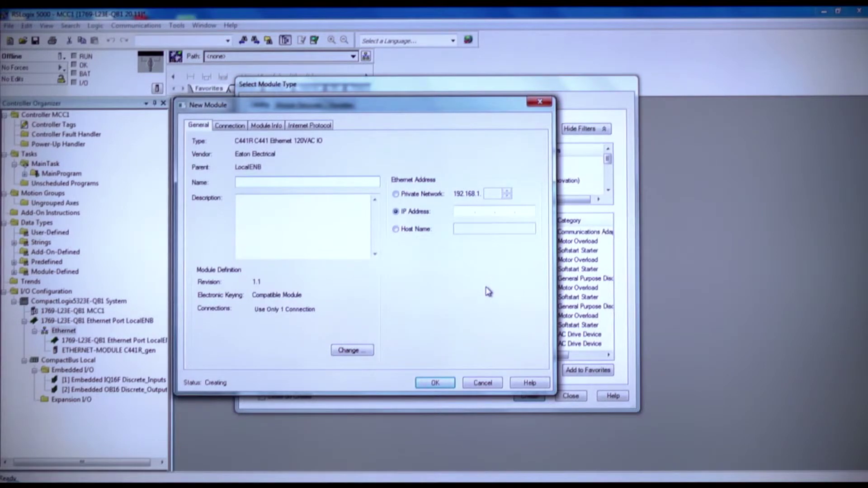
{"action": "type", "text": "C441R_eds"}
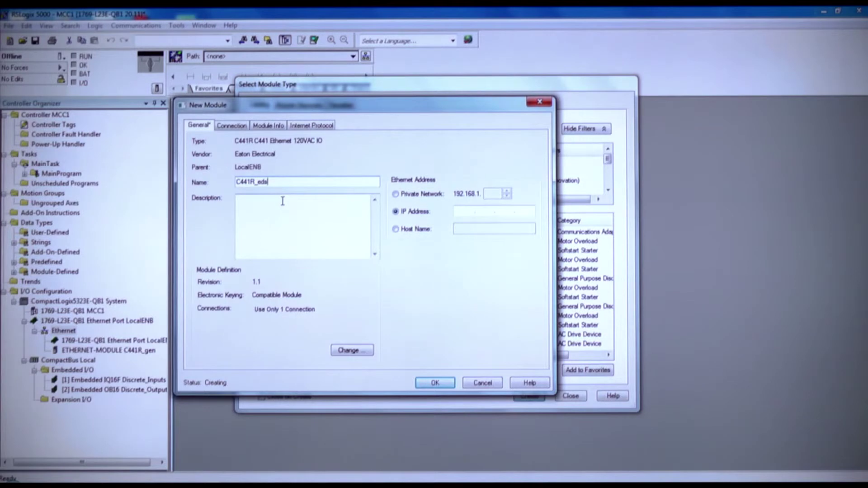
Give C441R_eds private address 192.168.1.2 and choose the Asm 105 OT - 110 TO connection
{"action": "left_click", "coordinate": [397, 194]}
{"action": "type", "text": "2"}
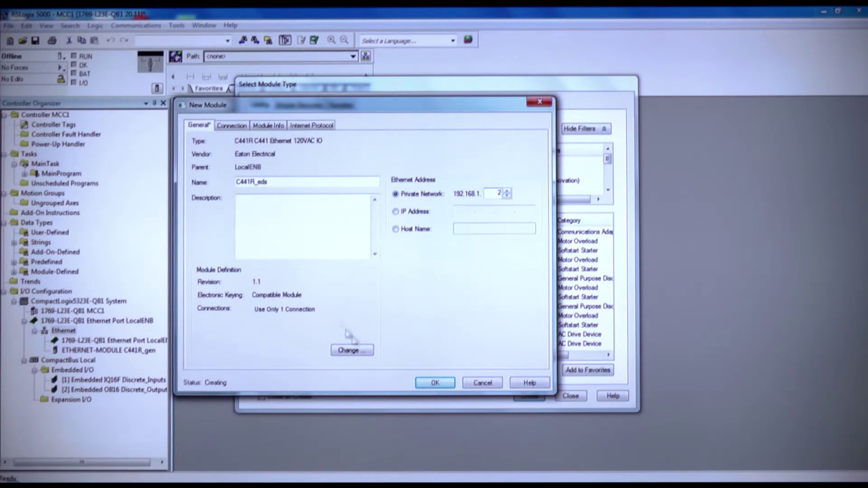
{"action": "left_click", "coordinate": [351, 351]}
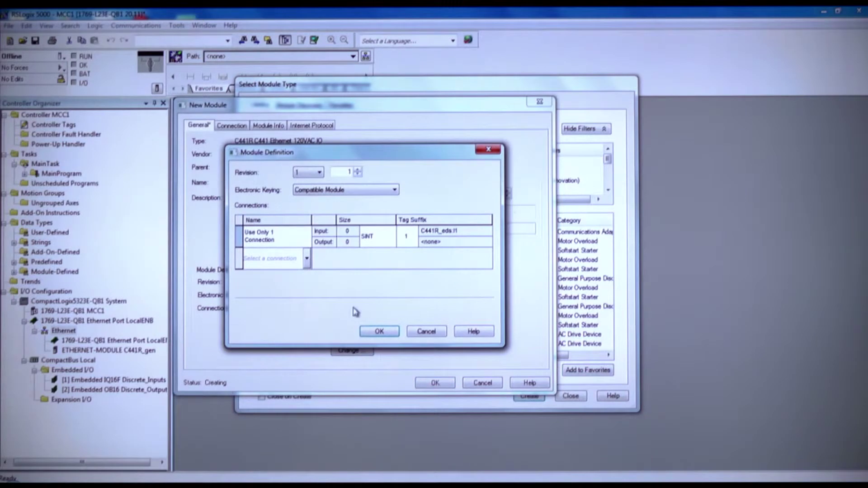
{"action": "left_click", "coordinate": [307, 239]}
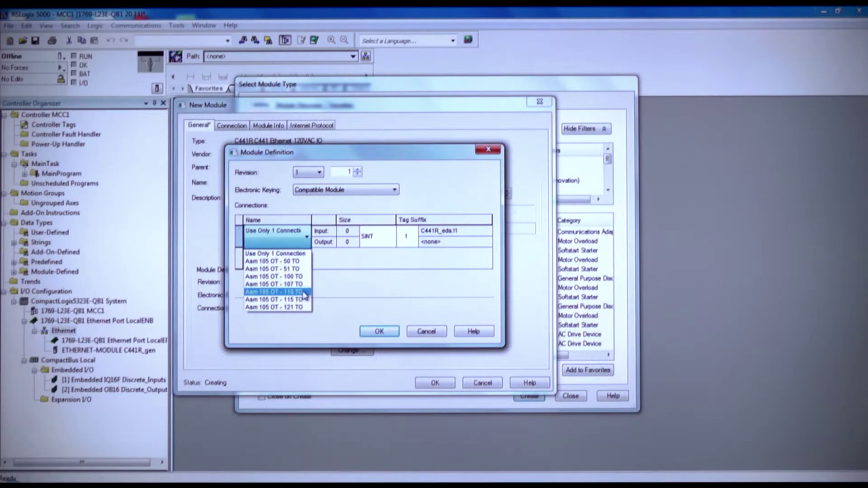
{"action": "left_click", "coordinate": [304, 294]}
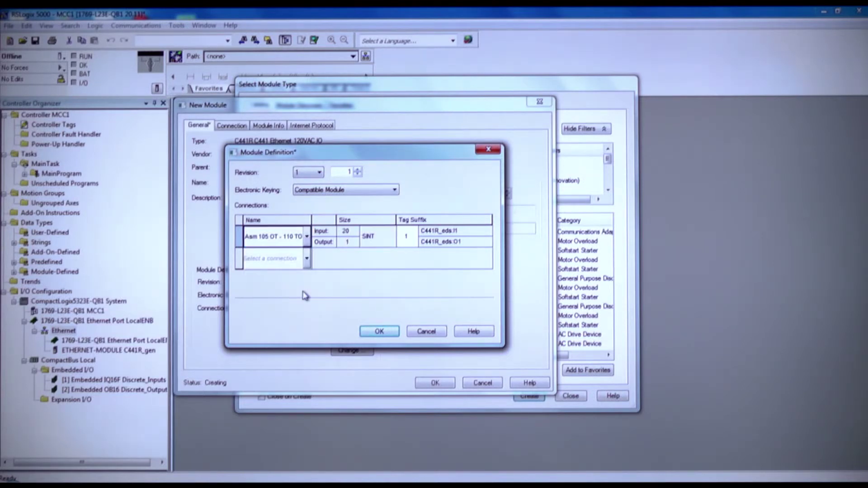
Confirm the connection definition change and finish adding the C441R_eds module
{"action": "left_click", "coordinate": [379, 332]}
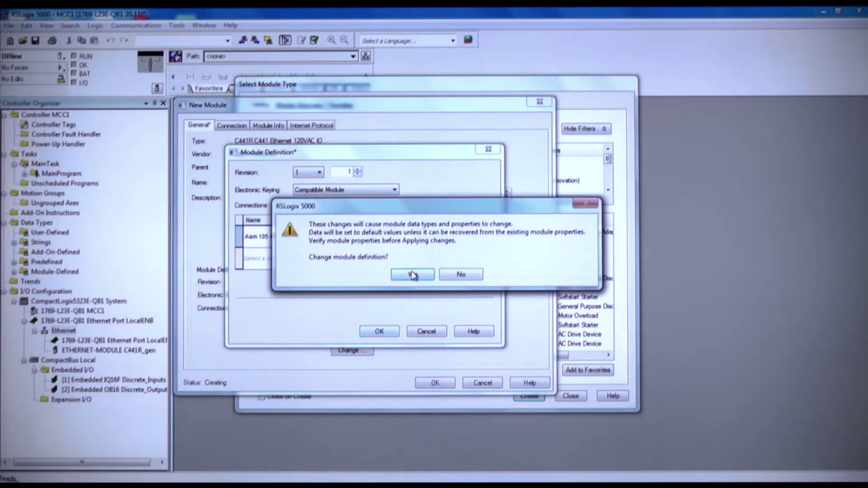
{"action": "left_click", "coordinate": [411, 275]}
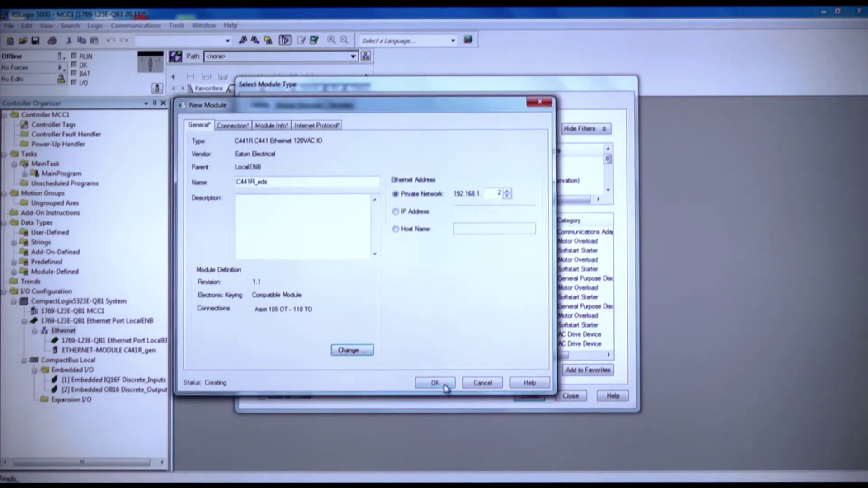
{"action": "left_click", "coordinate": [438, 384]}
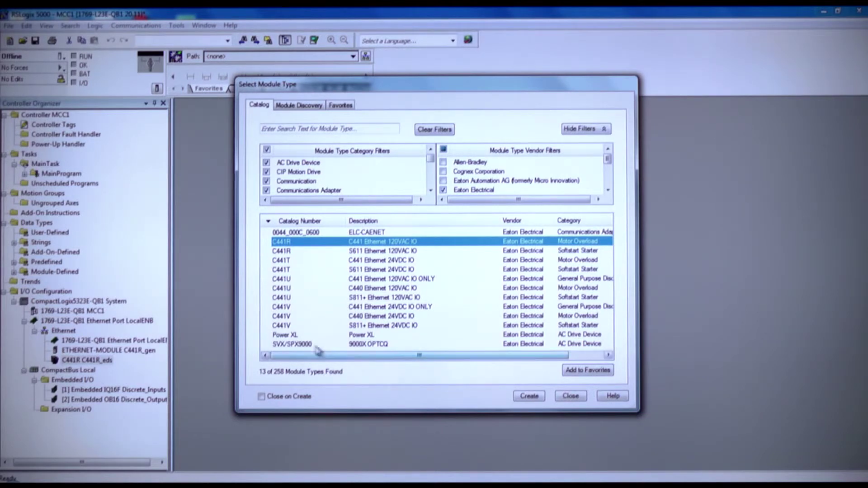
Create a Power XL drive named DG1 at private address 192.168.1.3
{"action": "left_click", "coordinate": [292, 337]}
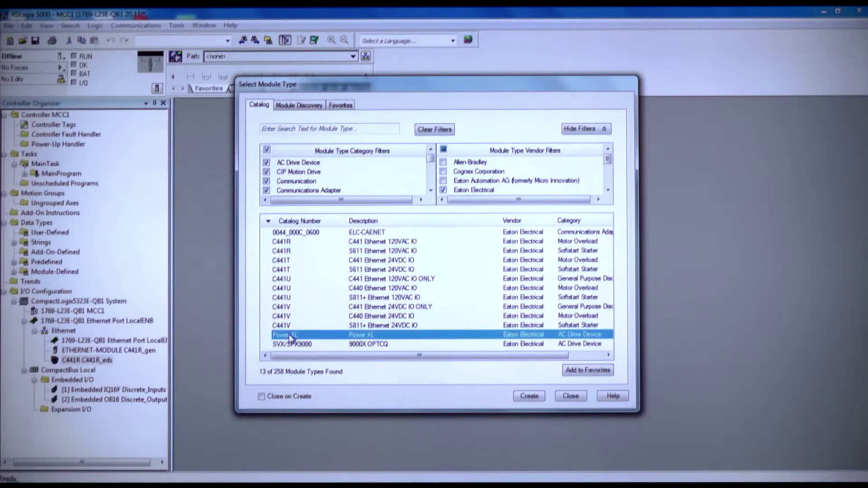
{"action": "left_click", "coordinate": [531, 397]}
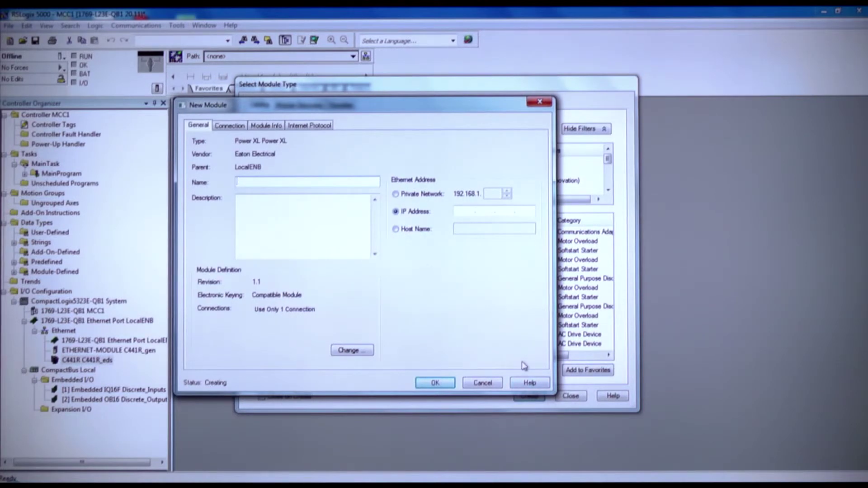
{"action": "type", "text": "DG1"}
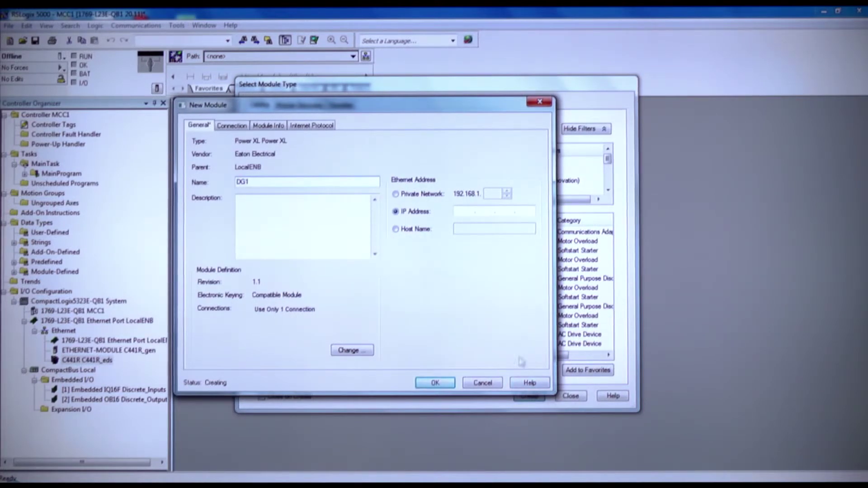
{"action": "left_click", "coordinate": [396, 194]}
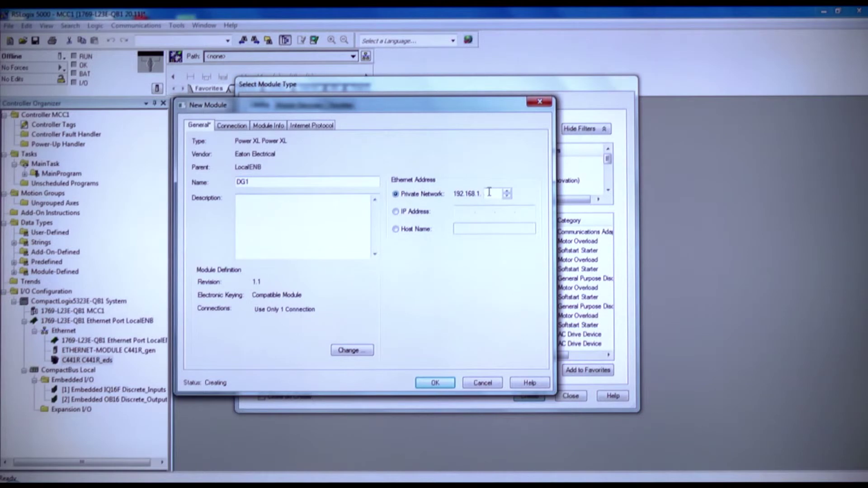
{"action": "type", "text": "3"}
{"action": "left_click", "coordinate": [356, 358]}
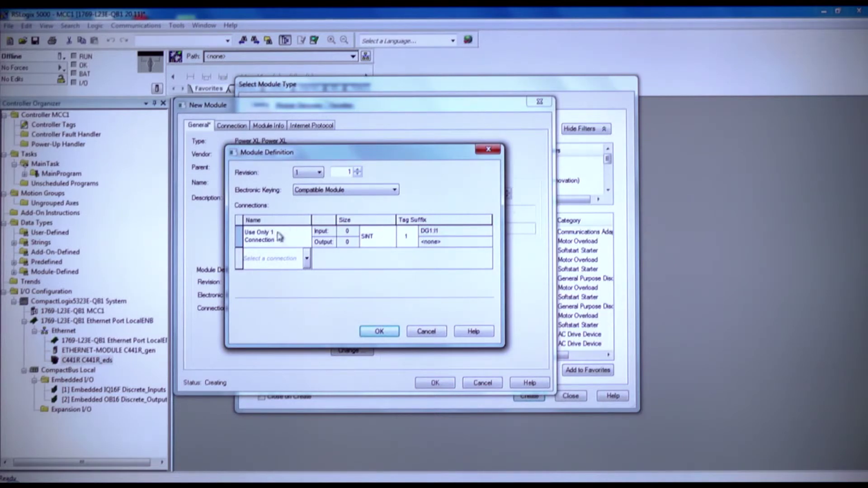
Set DG1's connection to INT data size with Asm 23 OT - 73 TO and finish adding it
{"action": "left_click", "coordinate": [391, 241]}
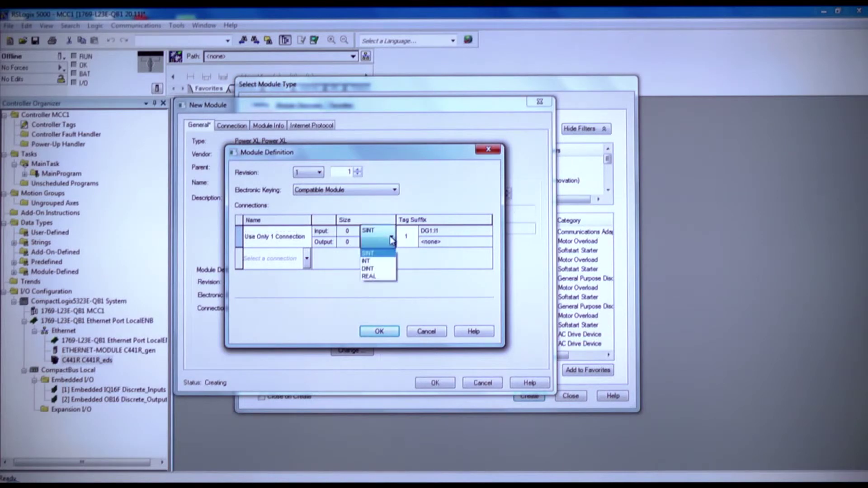
{"action": "left_click", "coordinate": [370, 262]}
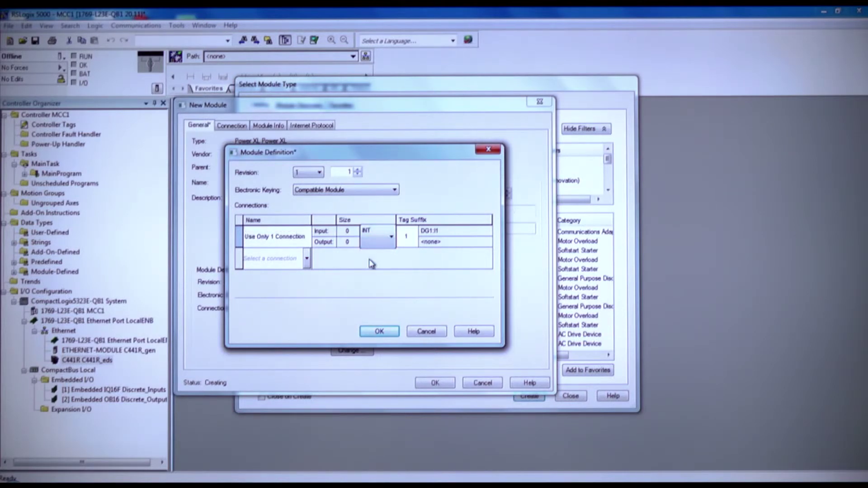
{"action": "left_click", "coordinate": [304, 237]}
{"action": "left_click", "coordinate": [304, 236]}
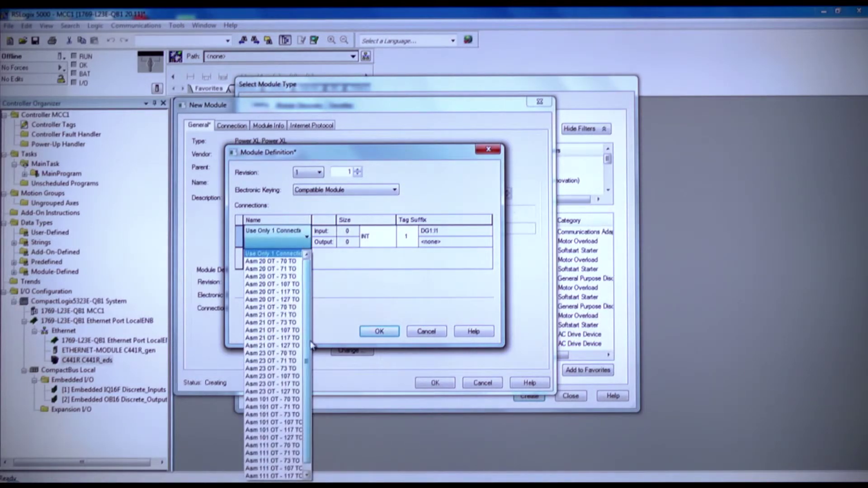
{"action": "left_click", "coordinate": [271, 368]}
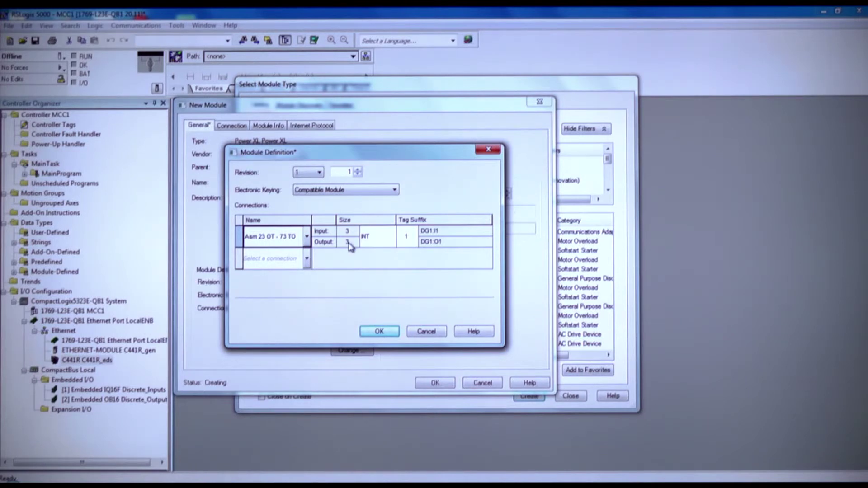
{"action": "left_click", "coordinate": [382, 331]}
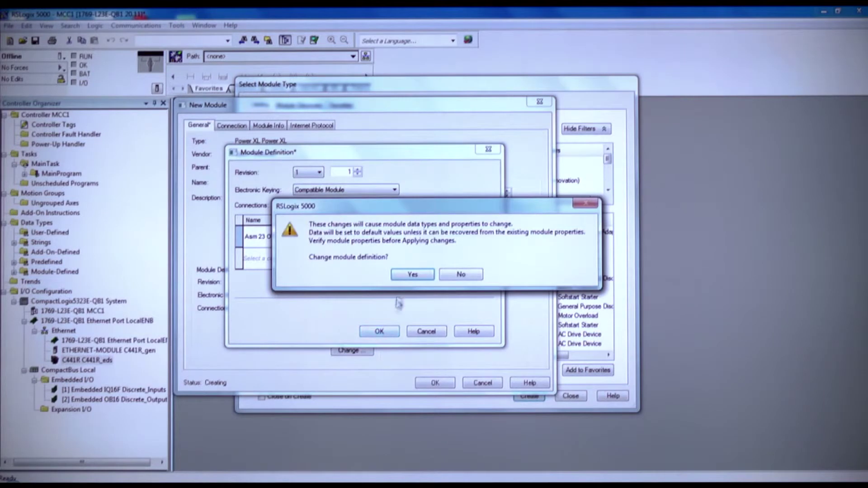
{"action": "left_click", "coordinate": [413, 274]}
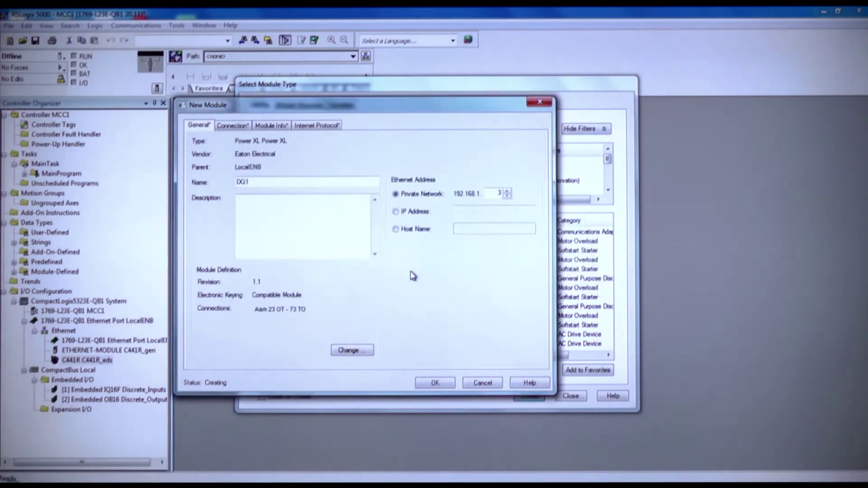
{"action": "left_click", "coordinate": [436, 382]}
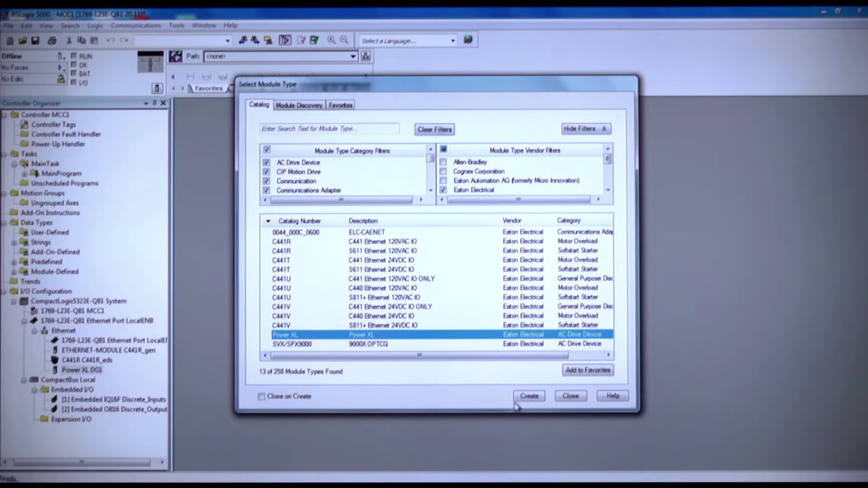
View the controller tags and expand C441R_eds:I1 to show its 20 SINT input values
{"action": "left_click", "coordinate": [571, 397]}
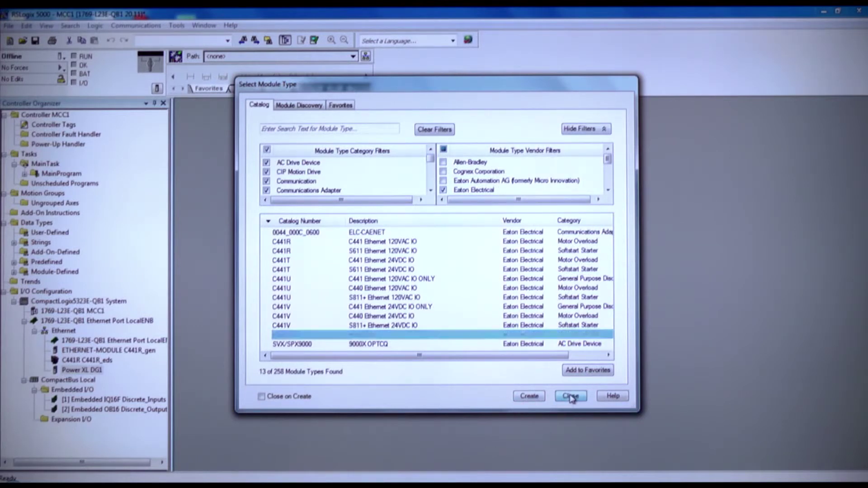
{"action": "double_click", "coordinate": [52, 128]}
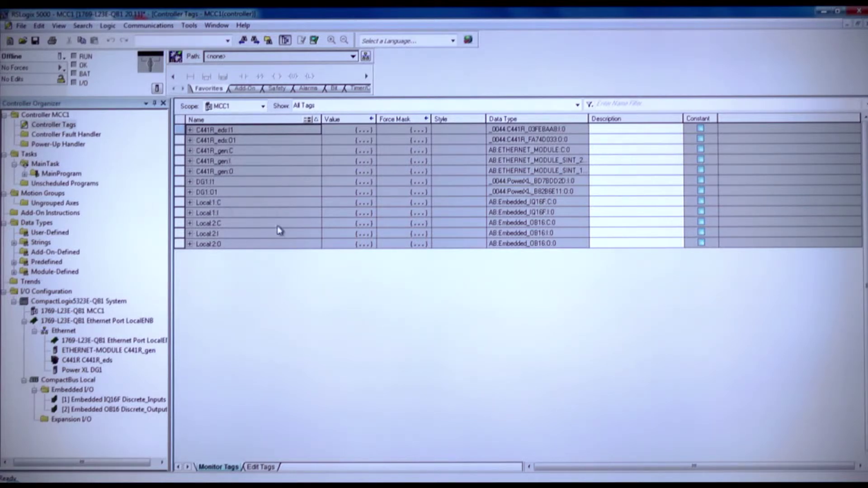
{"action": "key", "text": "Down"}
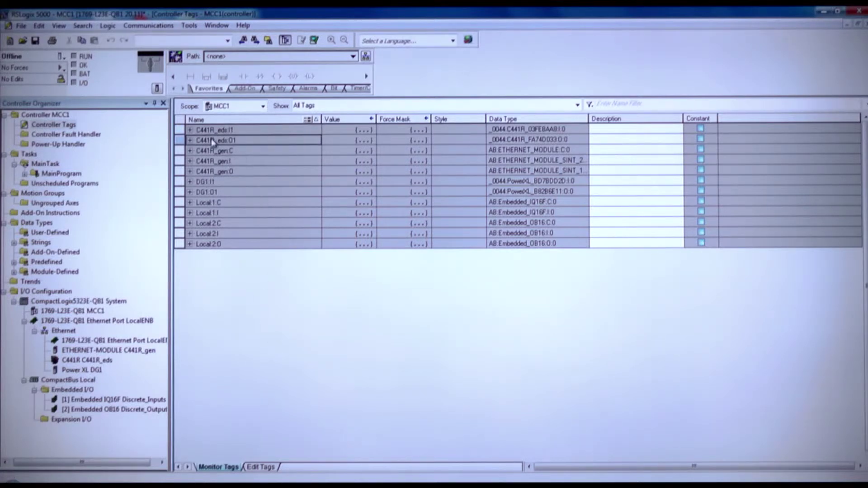
{"action": "left_click", "coordinate": [190, 130]}
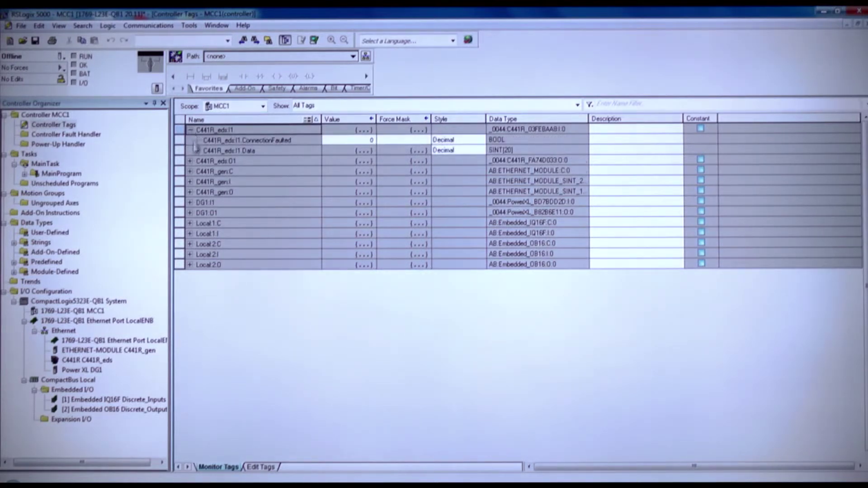
{"action": "left_click", "coordinate": [196, 150]}
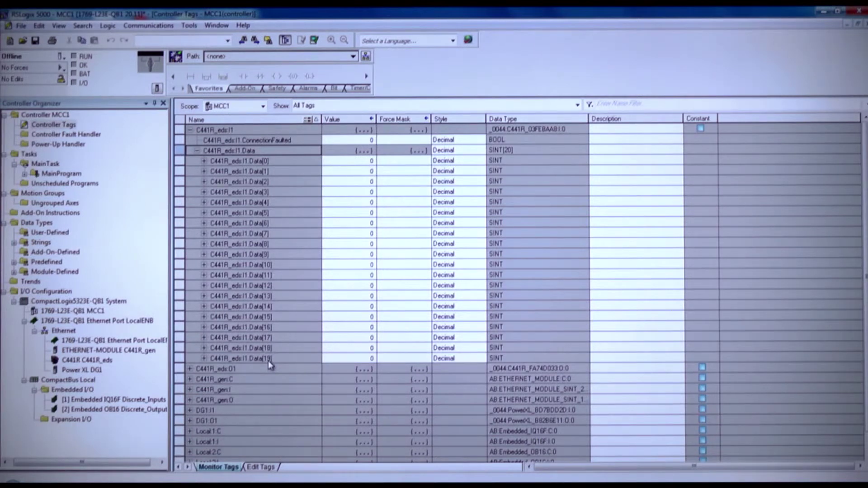
Expand C441R_eds:O1.Data to show its single SINT, collapsing the input tag
{"action": "left_click", "coordinate": [190, 369]}
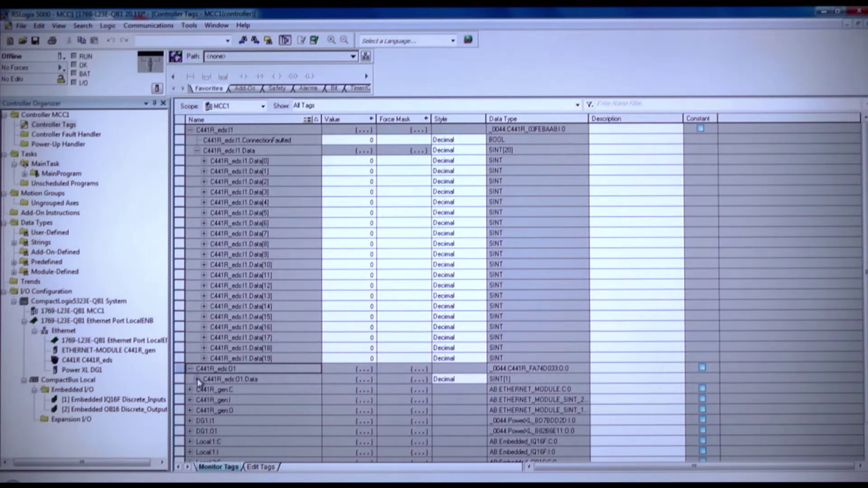
{"action": "left_click", "coordinate": [197, 379]}
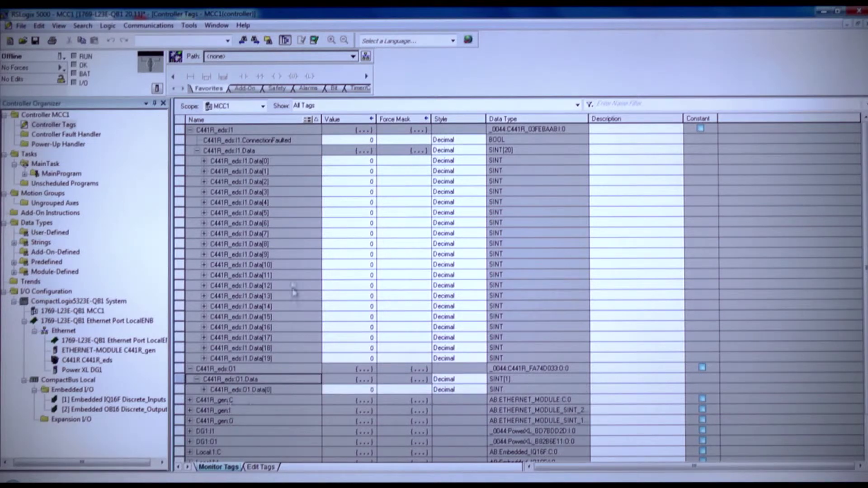
{"action": "left_click", "coordinate": [197, 151]}
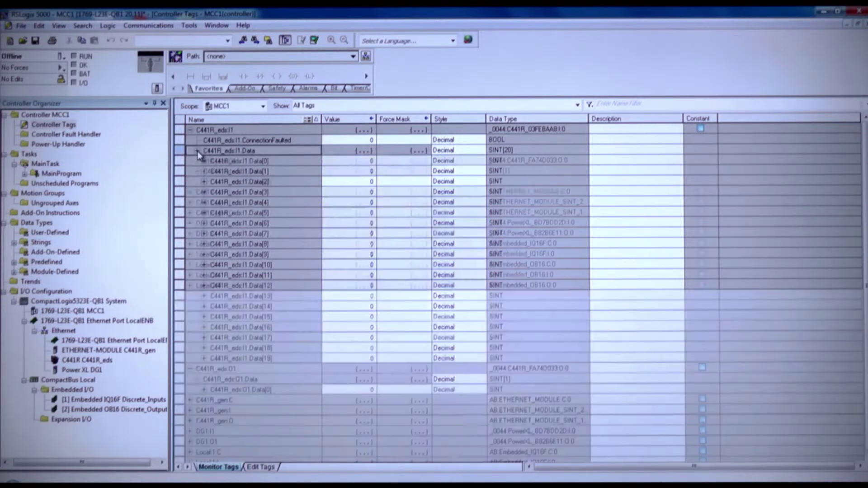
{"action": "left_click", "coordinate": [191, 130]}
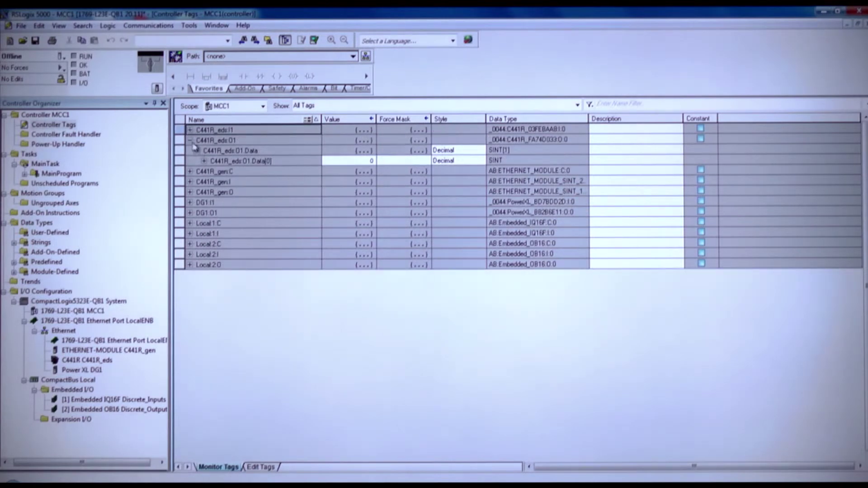
Expand DG1:I1.Data and DG1:O1.Data to show their three INT words each
{"action": "left_click", "coordinate": [190, 141]}
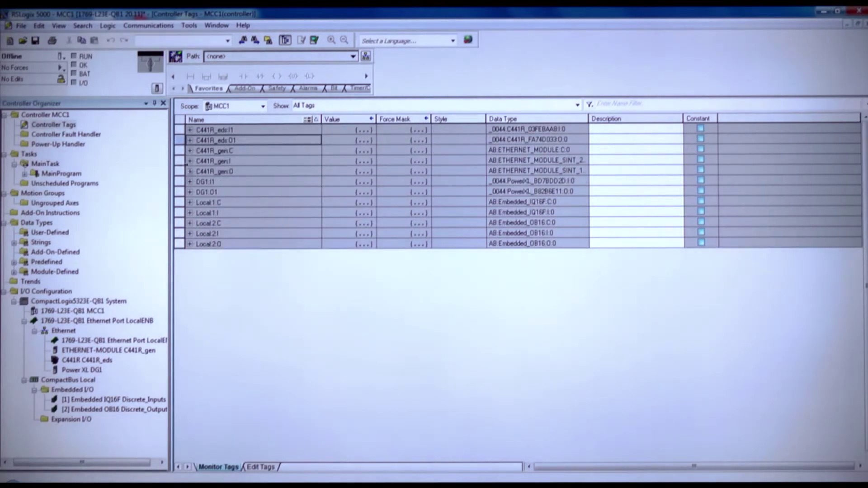
{"action": "left_click", "coordinate": [191, 181]}
{"action": "left_click", "coordinate": [197, 203]}
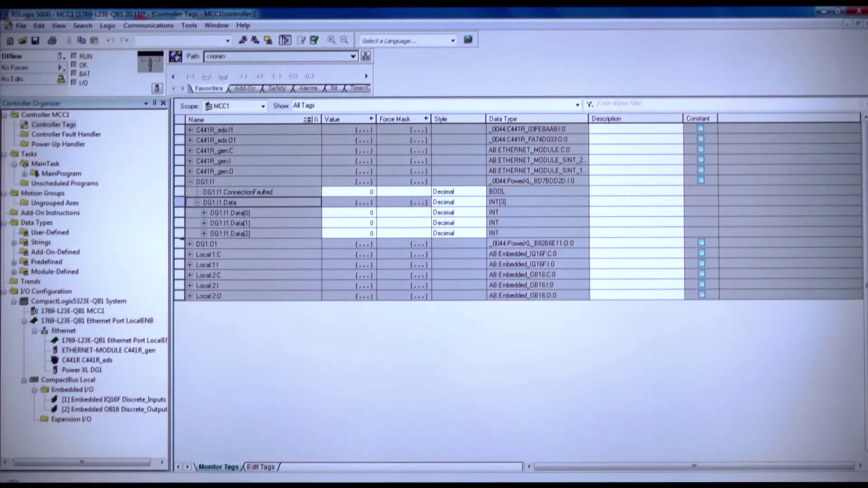
{"action": "left_click", "coordinate": [189, 244]}
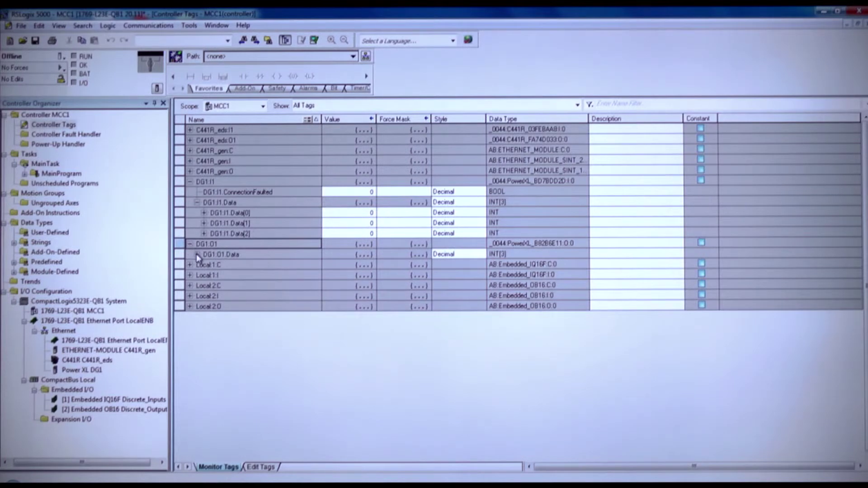
{"action": "left_click", "coordinate": [197, 254]}
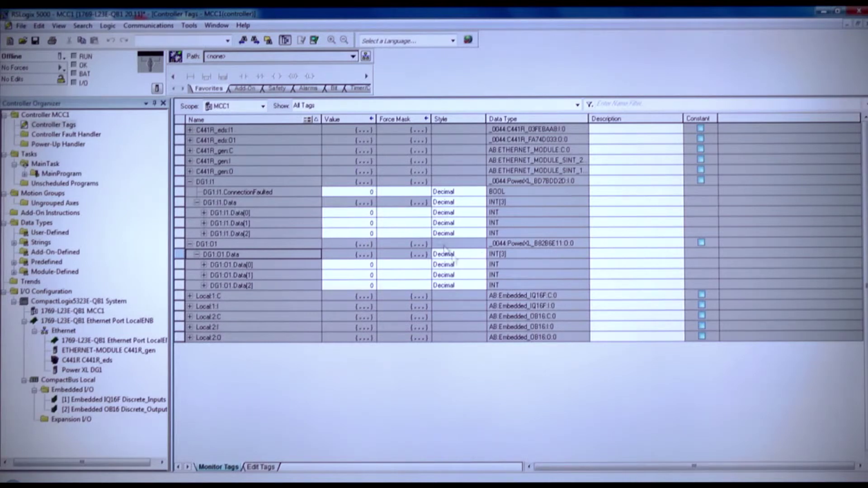
Expand C441R_eds:I1 Data[0] through Data[19] and show the eight bits of Data[0]
{"action": "left_click", "coordinate": [190, 130]}
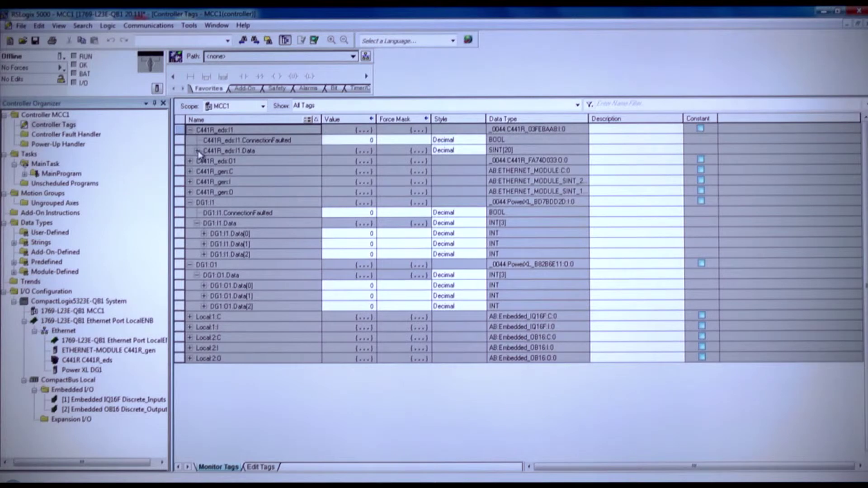
{"action": "left_click", "coordinate": [197, 151]}
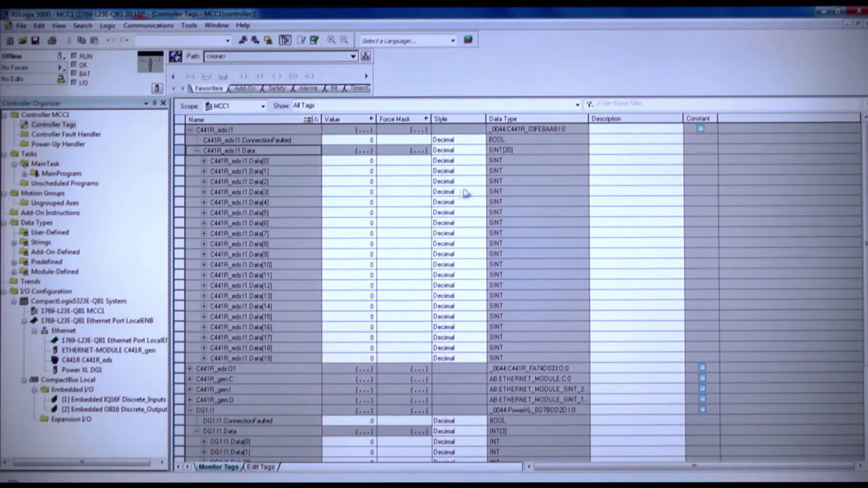
{"action": "left_click", "coordinate": [204, 161]}
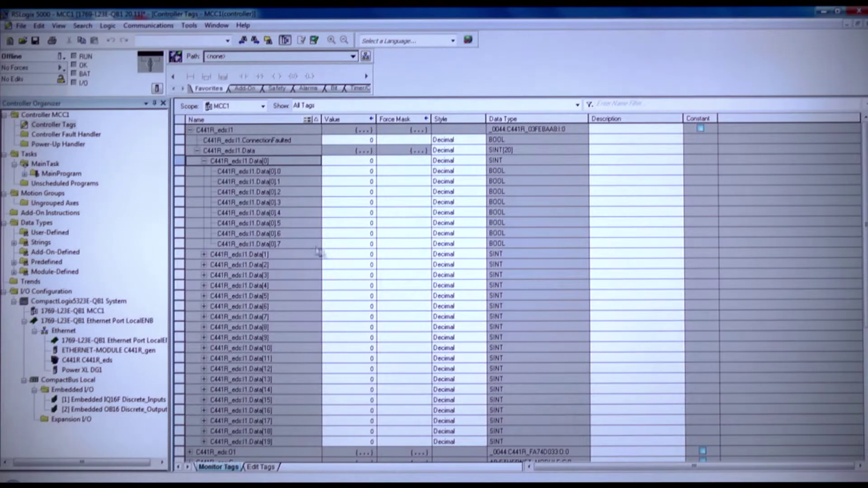
Launch Eaton Ethernet Configurator from the desktop and answer No to using an EDS file
{"action": "left_click", "coordinate": [199, 154]}
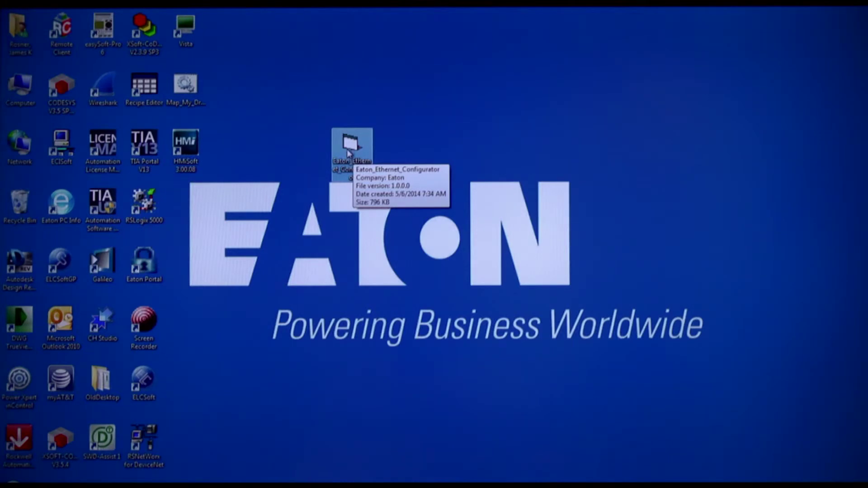
{"action": "double_click", "coordinate": [348, 152]}
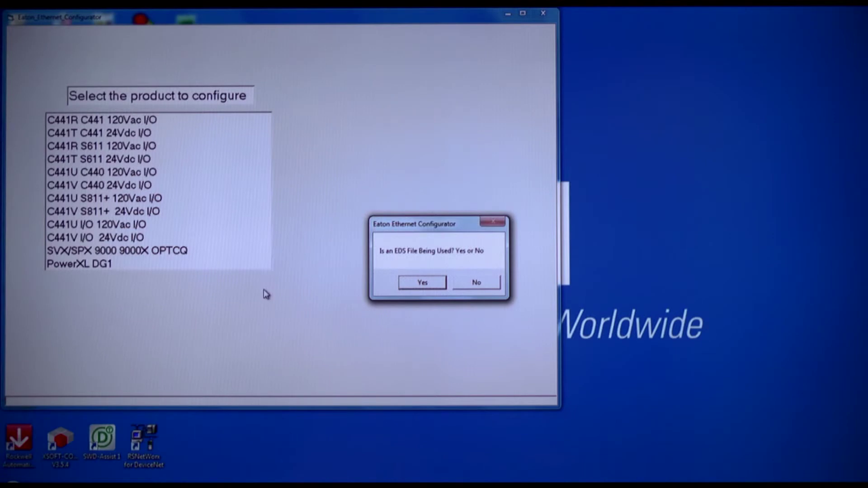
{"action": "left_click", "coordinate": [476, 284]}
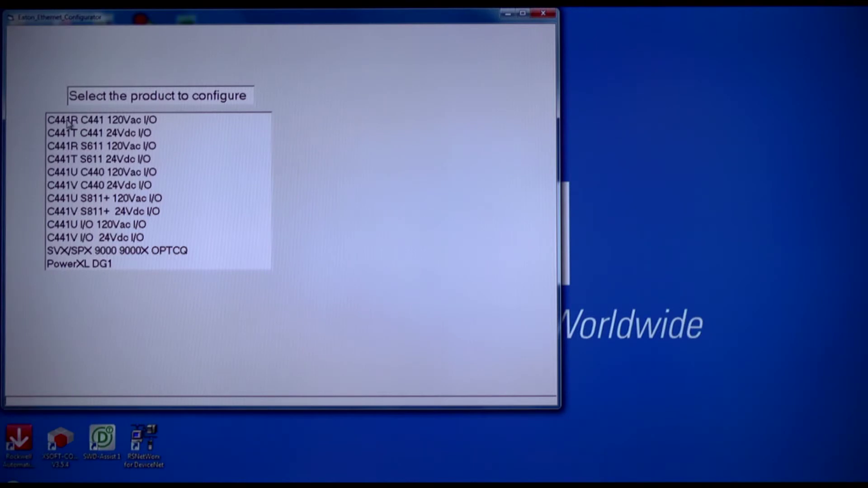
Choose C441R C441 120Vac I/O with device count 1 and the 105/110 assembly pair
{"action": "left_click", "coordinate": [95, 124]}
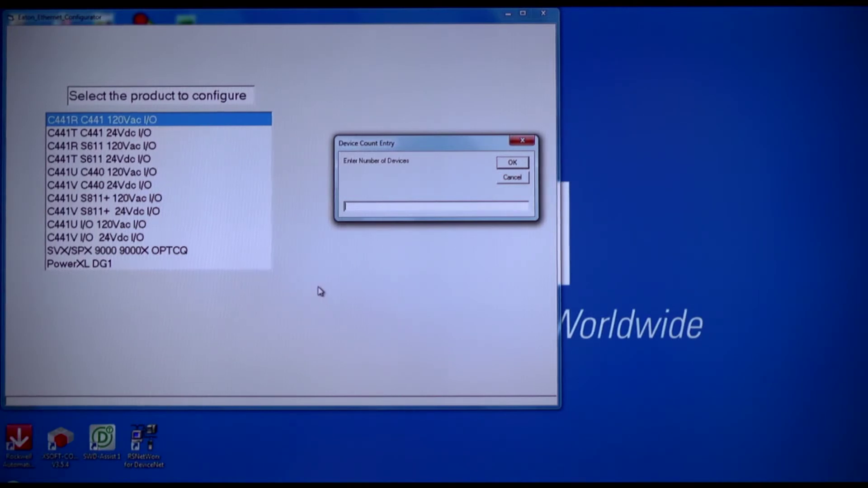
{"action": "type", "text": "1"}
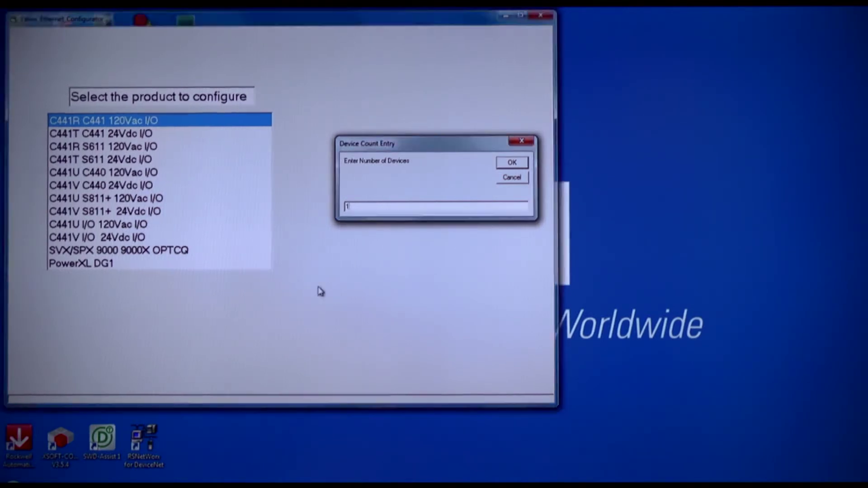
{"action": "key", "text": "Return"}
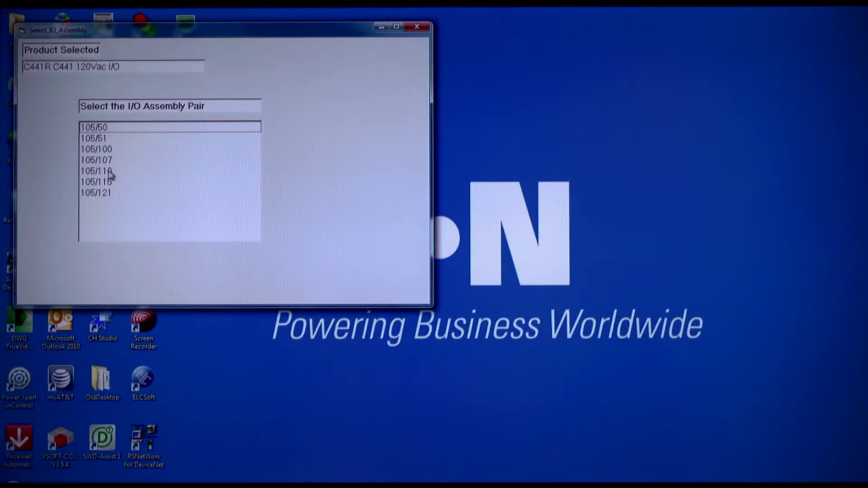
{"action": "double_click", "coordinate": [111, 175]}
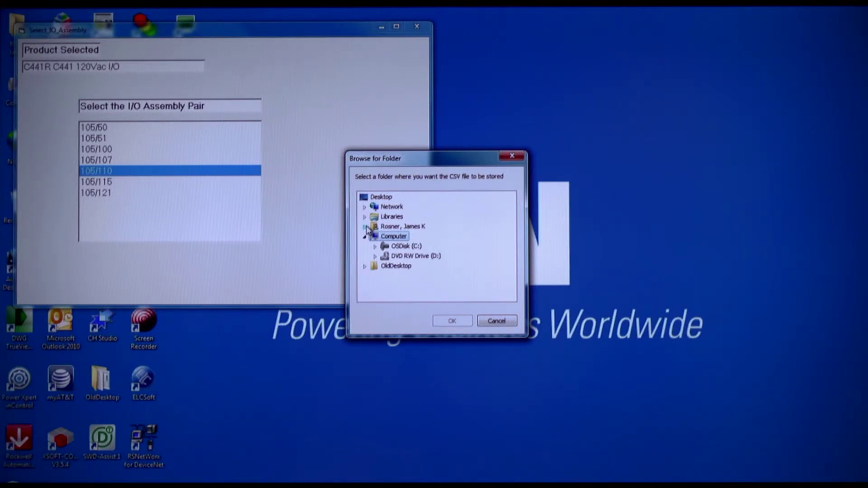
Choose the Demo folder under My Documents as the CSV destination and accept MCC1 as the output file name
{"action": "left_click", "coordinate": [366, 227]}
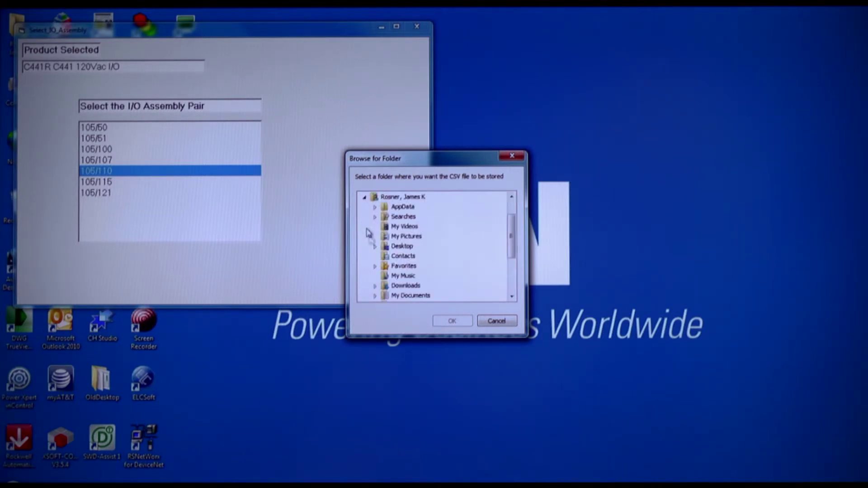
{"action": "left_click", "coordinate": [375, 297]}
{"action": "scroll", "coordinate": [469, 249], "scroll_direction": "down", "scroll_amount": 2}
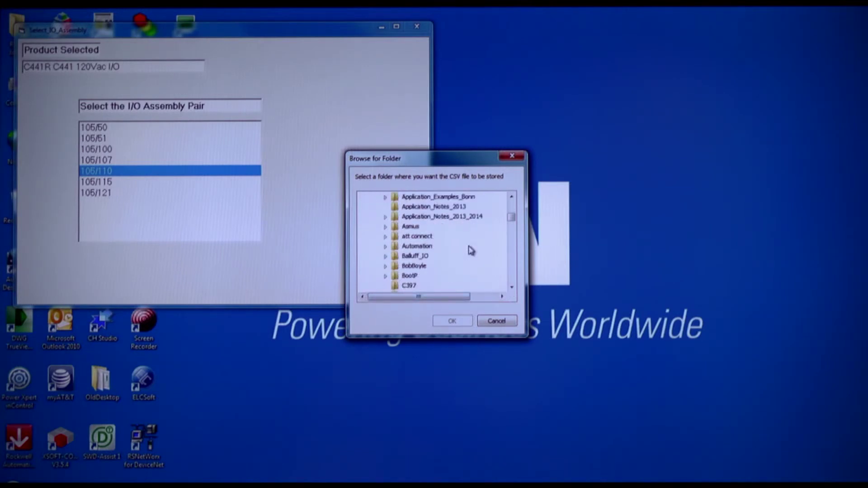
{"action": "scroll", "coordinate": [470, 249], "scroll_direction": "down", "scroll_amount": 2}
{"action": "scroll", "coordinate": [470, 250], "scroll_direction": "down", "scroll_amount": 2}
{"action": "scroll", "coordinate": [470, 250], "scroll_direction": "down", "scroll_amount": 2}
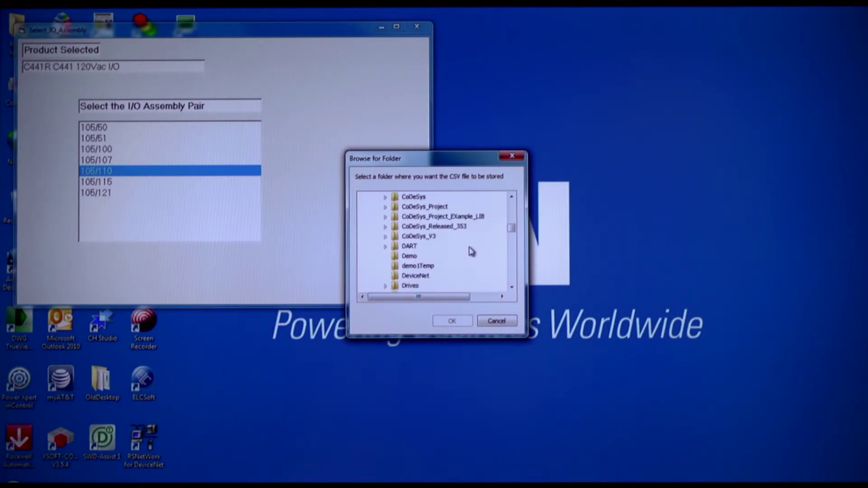
{"action": "left_click", "coordinate": [409, 257]}
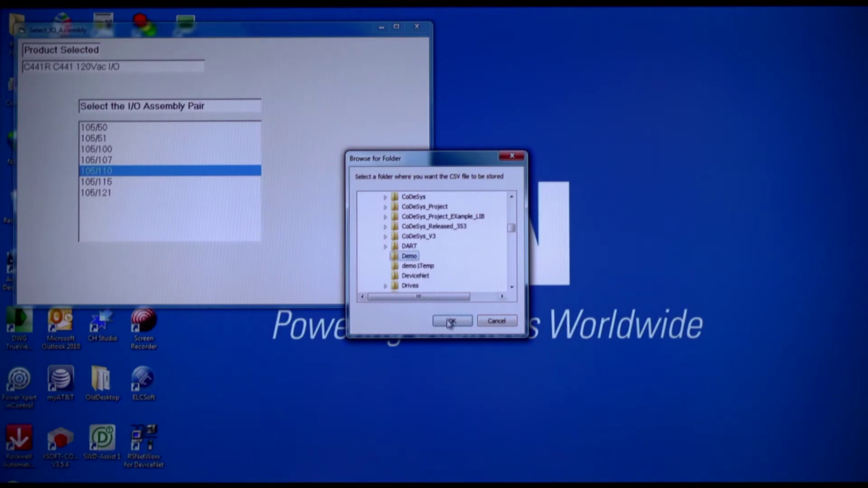
{"action": "left_click", "coordinate": [451, 321]}
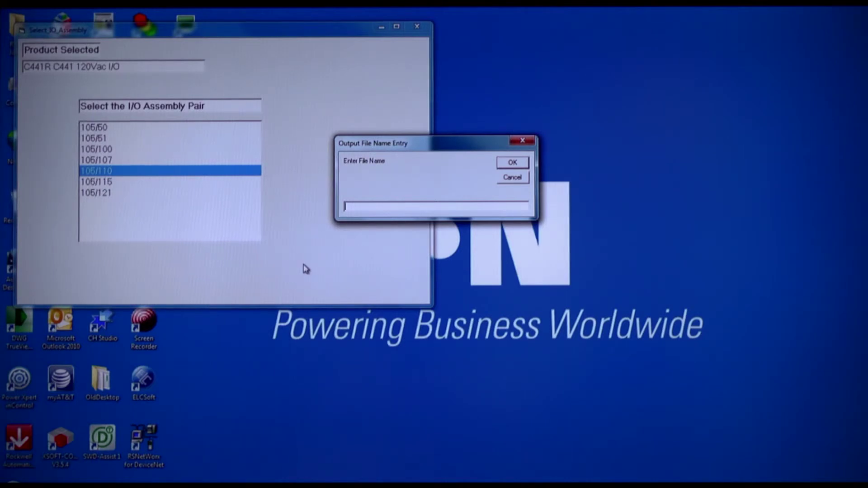
{"action": "type", "text": "M"}
{"action": "type", "text": "CC1"}
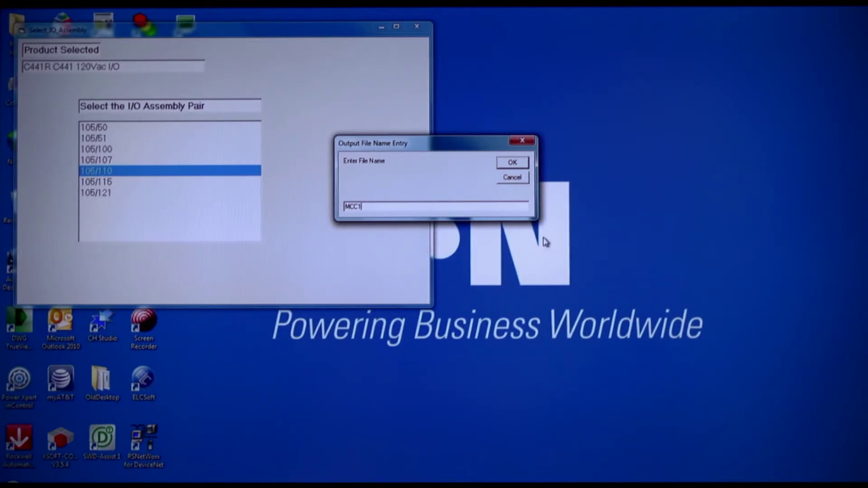
{"action": "left_click", "coordinate": [512, 164]}
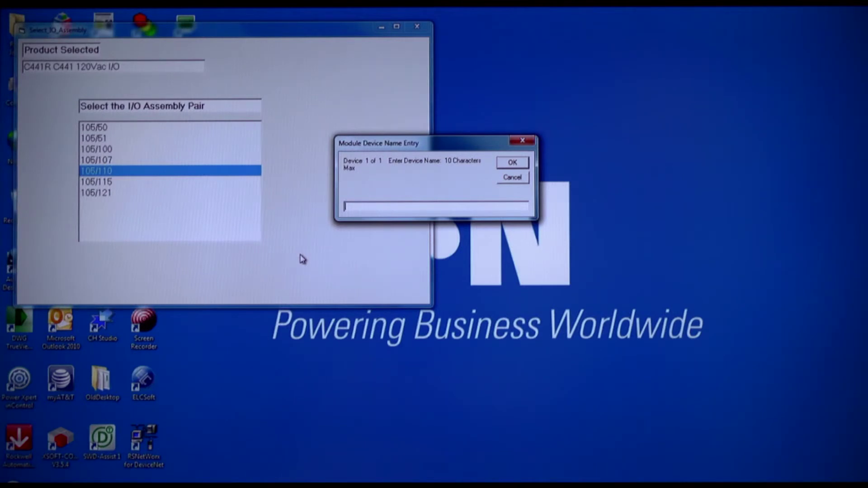
{"action": "type", "text": "C441R_gen"}
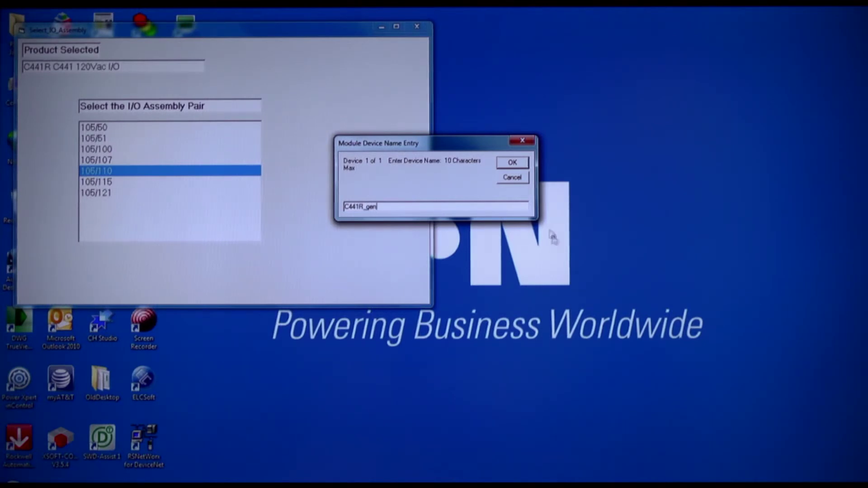
Accept C441R_gen as the name of the C441R device
{"action": "left_click", "coordinate": [513, 164]}
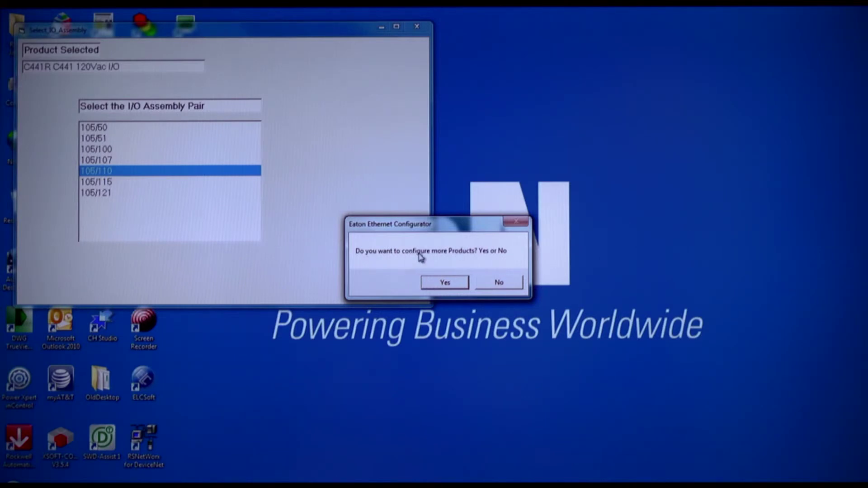
Add one C441R C441 120Vac I/O from EDS with assembly pair 106/110, named C441R_eds, and continue to another product
{"action": "left_click", "coordinate": [445, 283]}
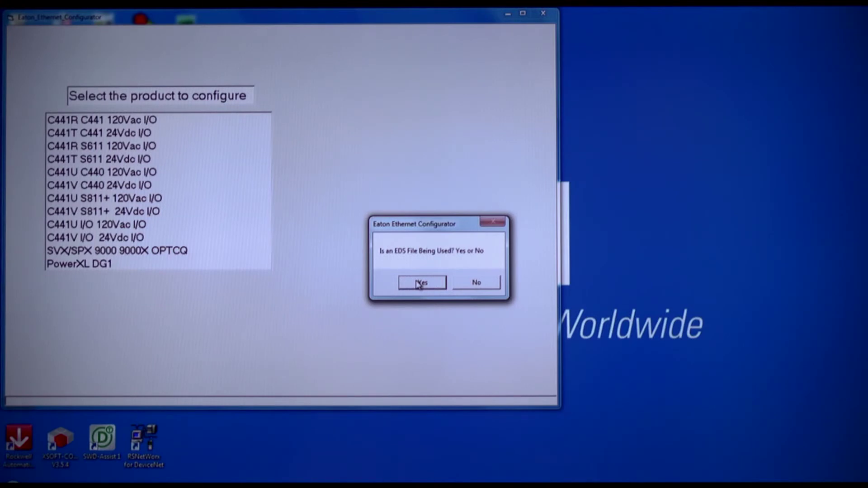
{"action": "left_click", "coordinate": [419, 286]}
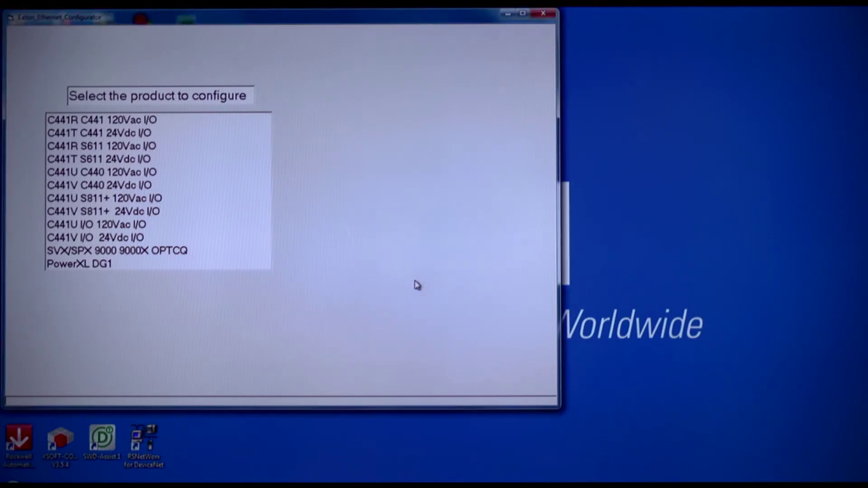
{"action": "left_click", "coordinate": [93, 122]}
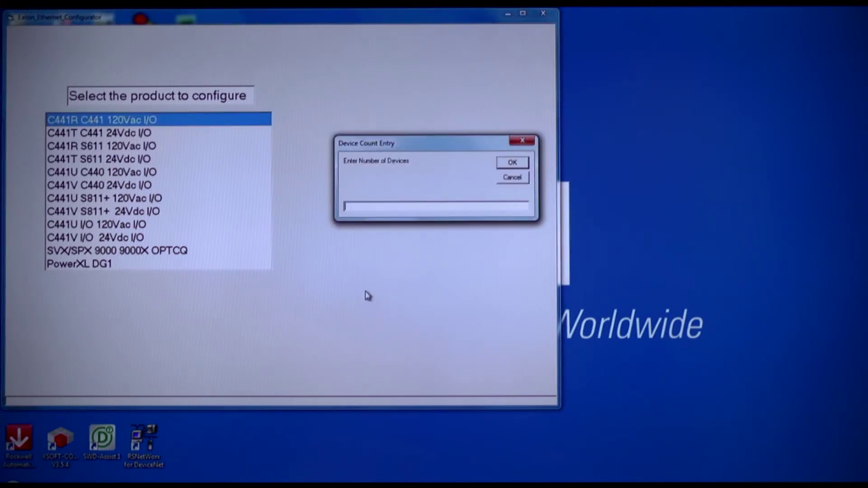
{"action": "type", "text": "1"}
{"action": "left_click", "coordinate": [512, 165]}
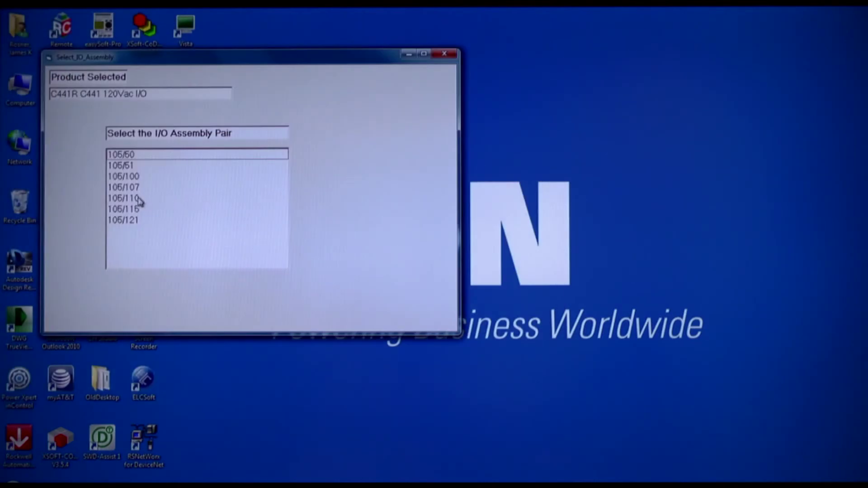
{"action": "left_click", "coordinate": [140, 198]}
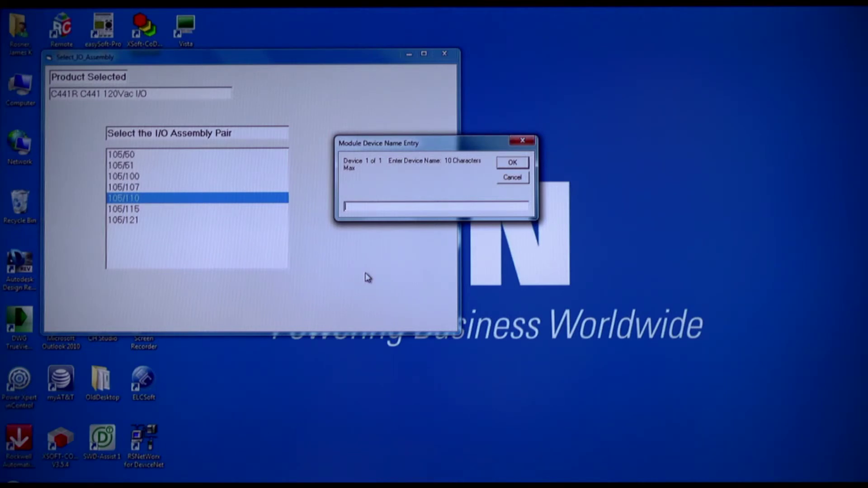
{"action": "type", "text": "C441R_ed"}
{"action": "type", "text": "R_"}
{"action": "type", "text": "ed"}
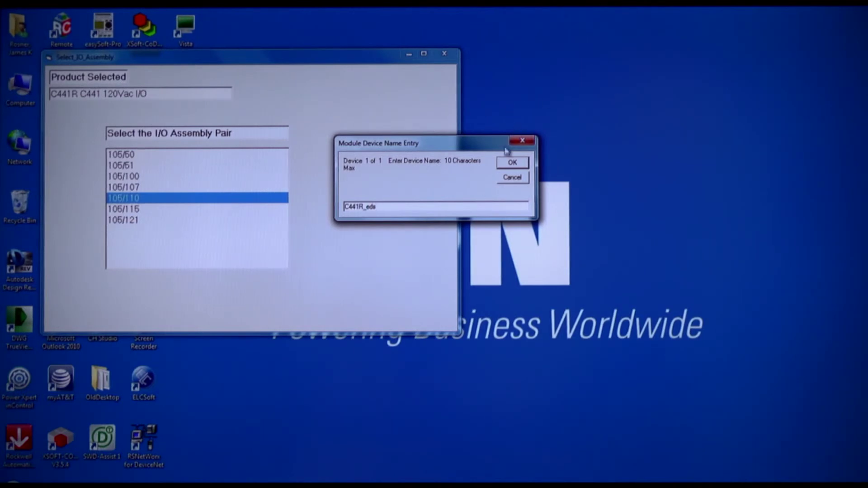
{"action": "left_click", "coordinate": [509, 166]}
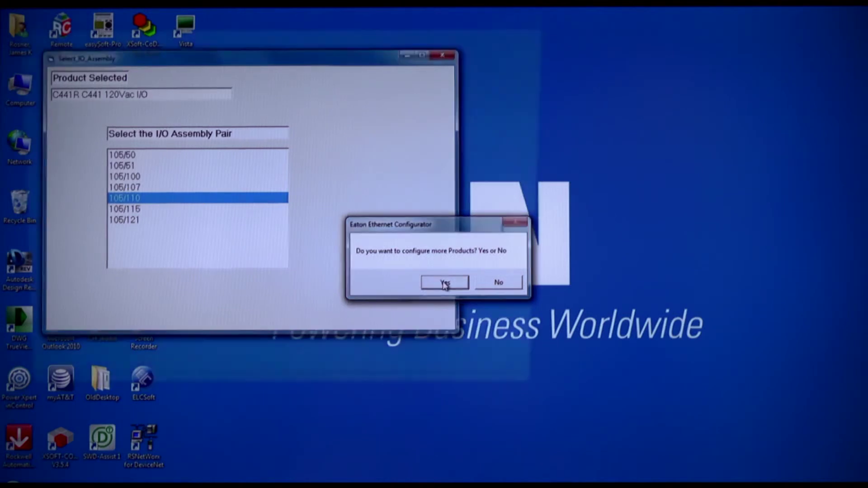
{"action": "left_click", "coordinate": [445, 284]}
Add one PowerXL DG1 from EDS with assembly pair 23/73, INT format, named DG1
{"action": "left_click", "coordinate": [419, 285]}
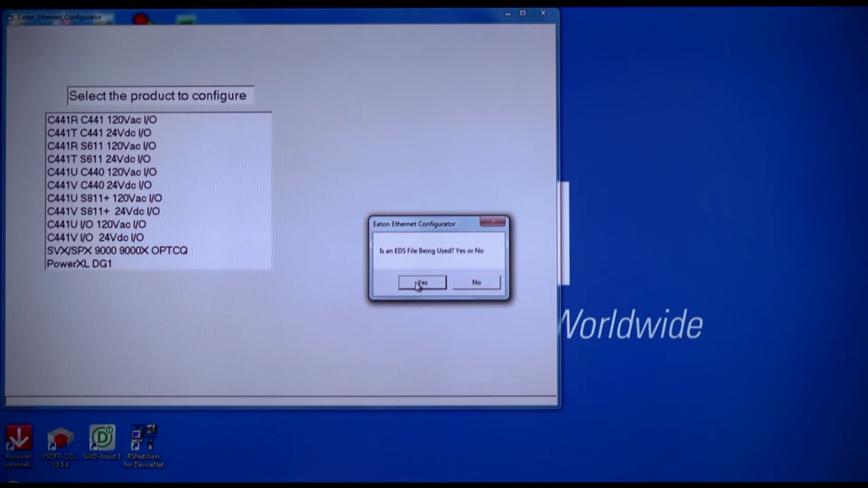
{"action": "left_click", "coordinate": [418, 286]}
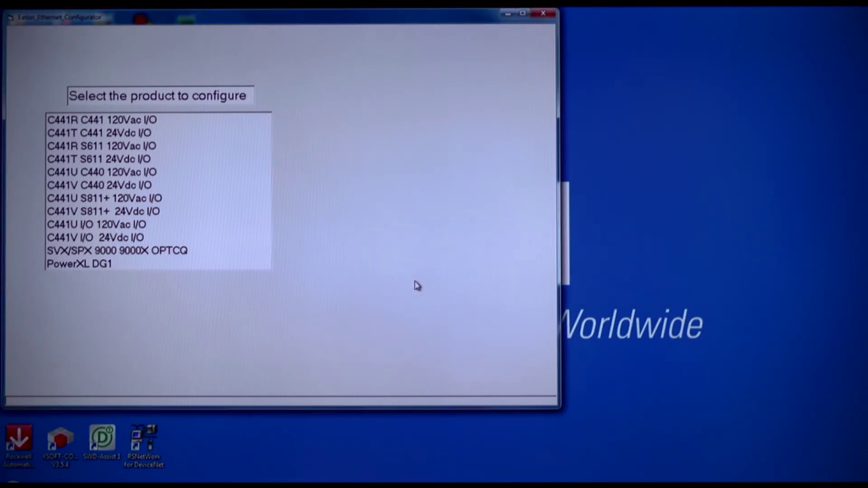
{"action": "left_click", "coordinate": [75, 265]}
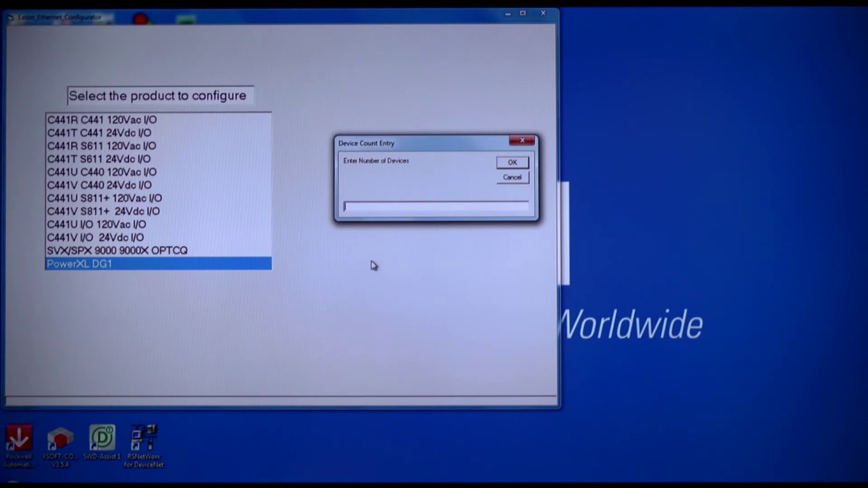
{"action": "type", "text": "1"}
{"action": "left_click", "coordinate": [512, 164]}
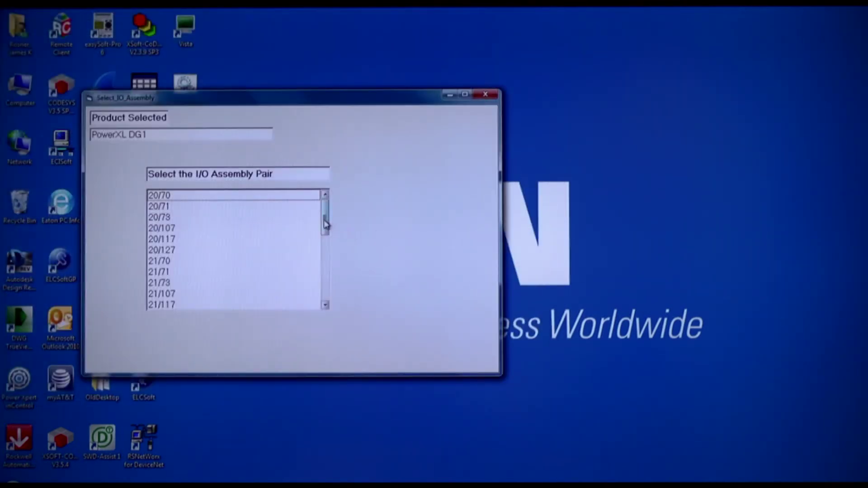
{"action": "left_click_drag", "start_coordinate": [325, 220], "coordinate": [327, 252]}
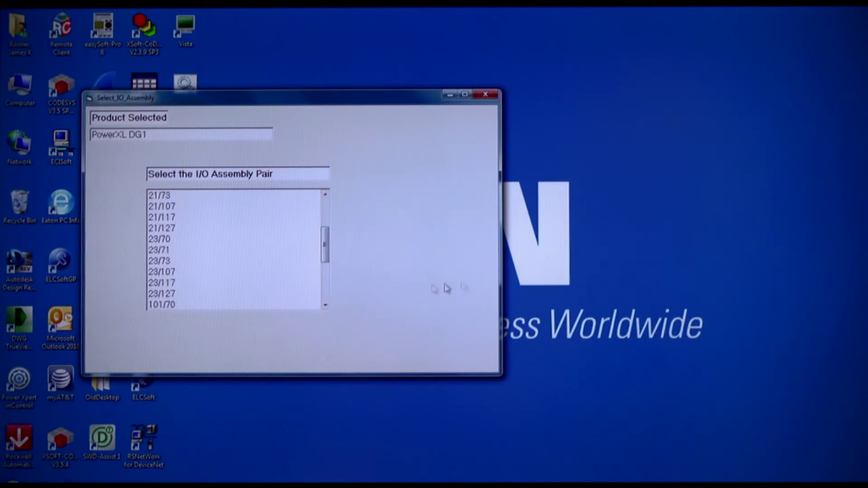
{"action": "left_click", "coordinate": [160, 262]}
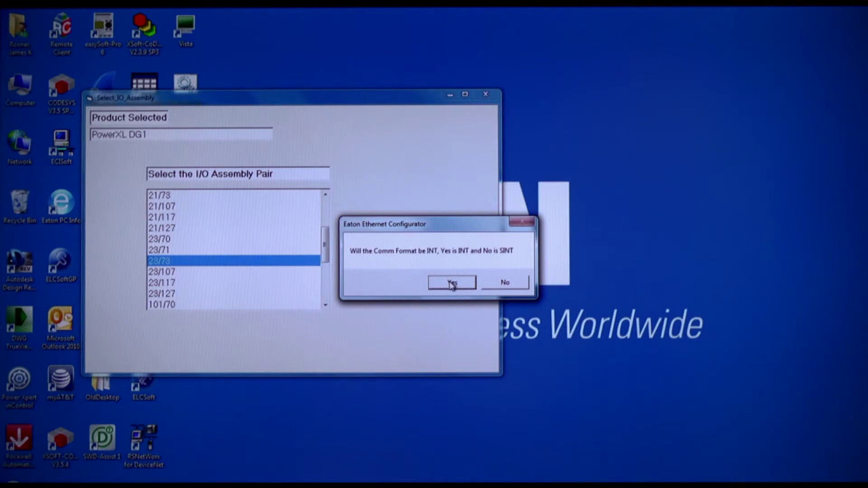
{"action": "left_click", "coordinate": [452, 284]}
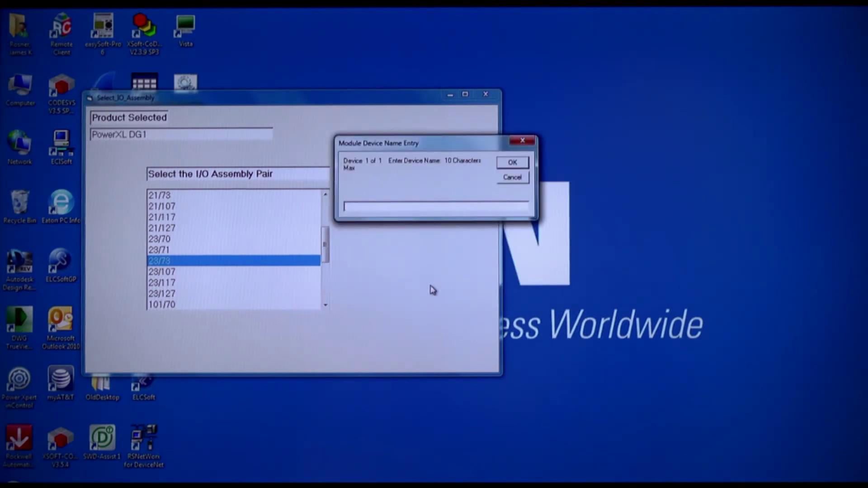
{"action": "type", "text": "DG"}
{"action": "type", "text": "1"}
{"action": "key", "text": "Return"}
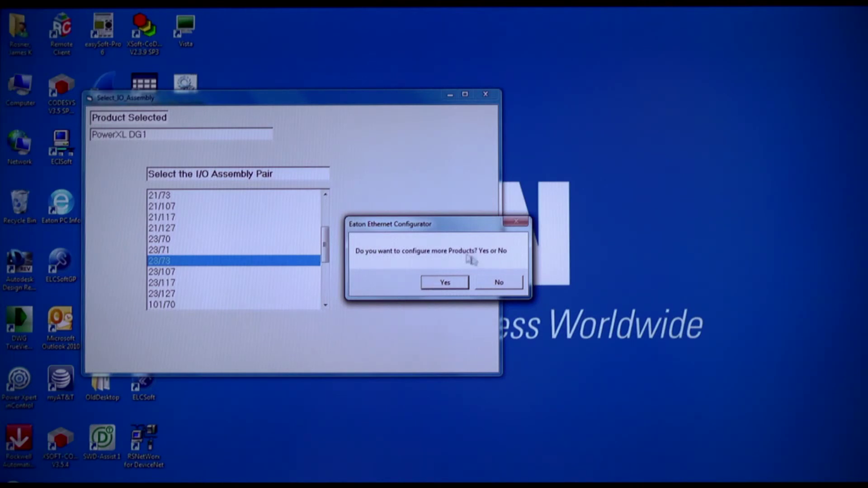
Finish without more products so MCC1.csv is created, then return to the RSLogix 5000 project
{"action": "left_click", "coordinate": [499, 284]}
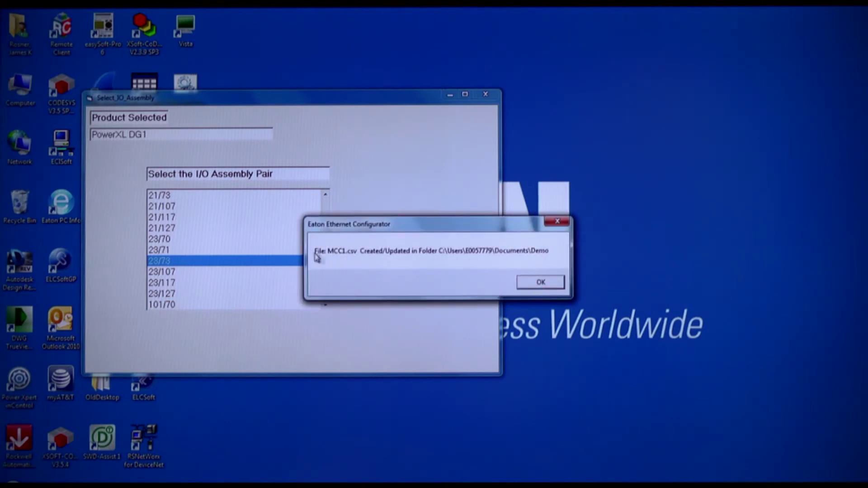
{"action": "left_click", "coordinate": [541, 284]}
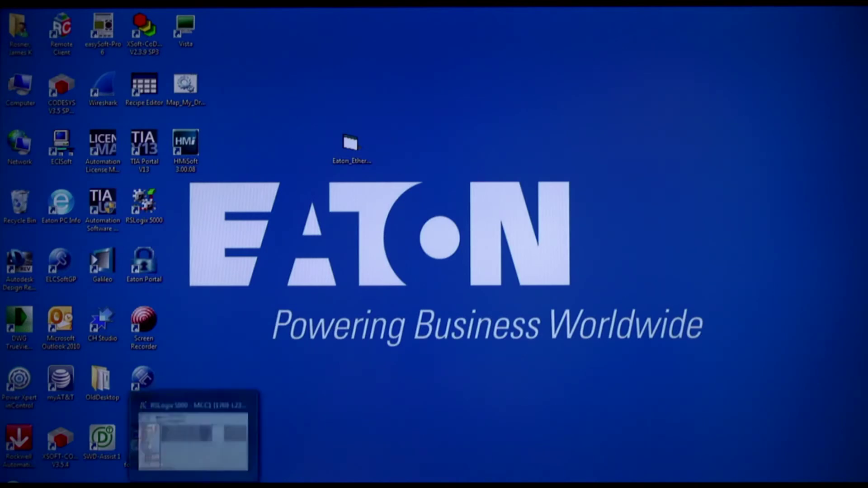
{"action": "left_click", "coordinate": [200, 434]}
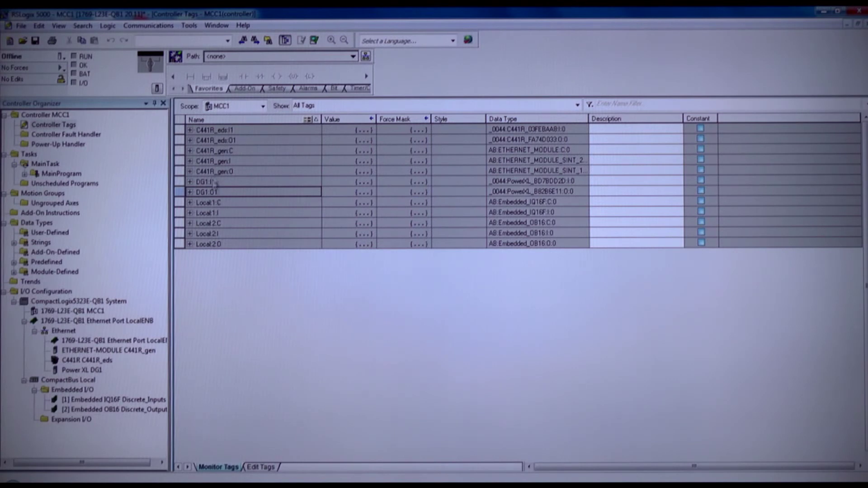
Import MCC1.CSV from the Demo folder via Tools > Import Tags and Logic Comments, creating 119 alias tags
{"action": "left_click", "coordinate": [189, 28]}
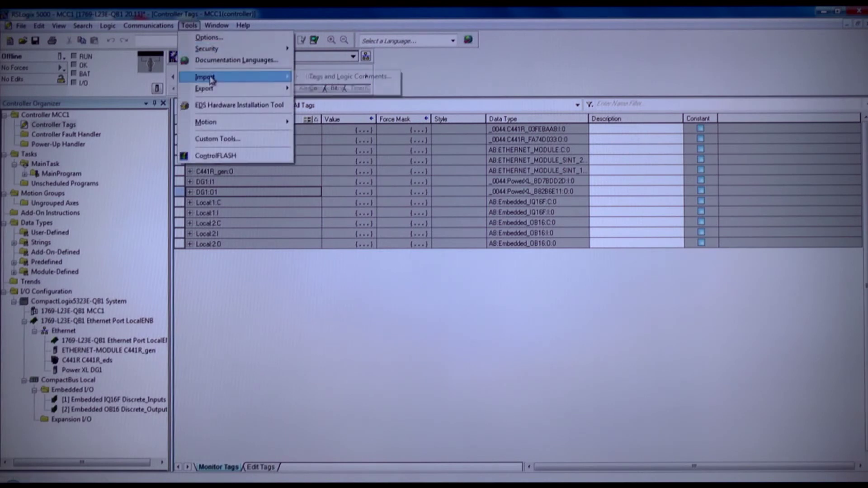
{"action": "mouse_move", "coordinate": [206, 77]}
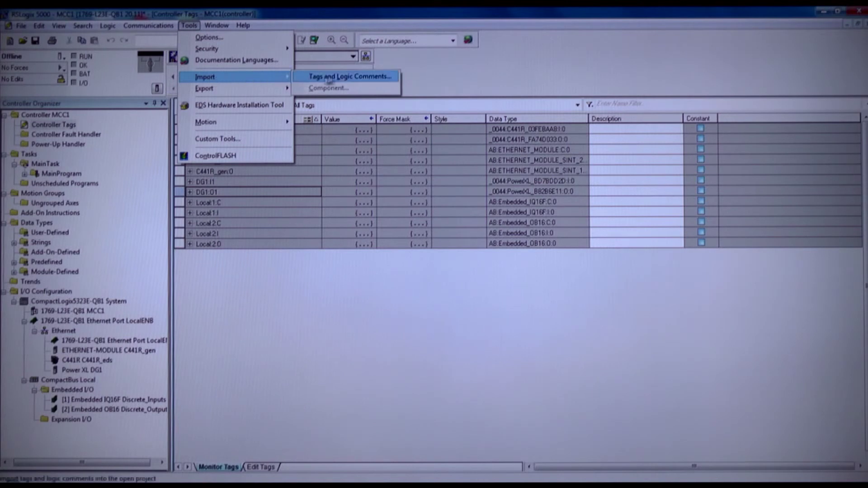
{"action": "left_click", "coordinate": [354, 78]}
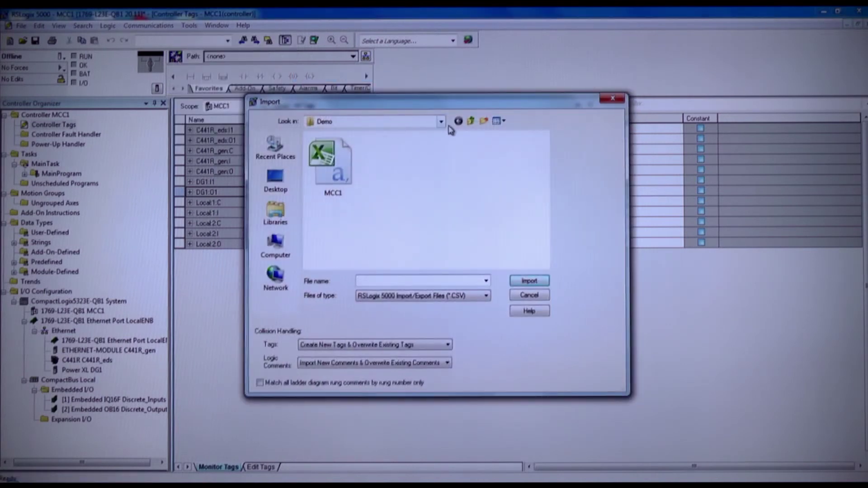
{"action": "left_click", "coordinate": [441, 121]}
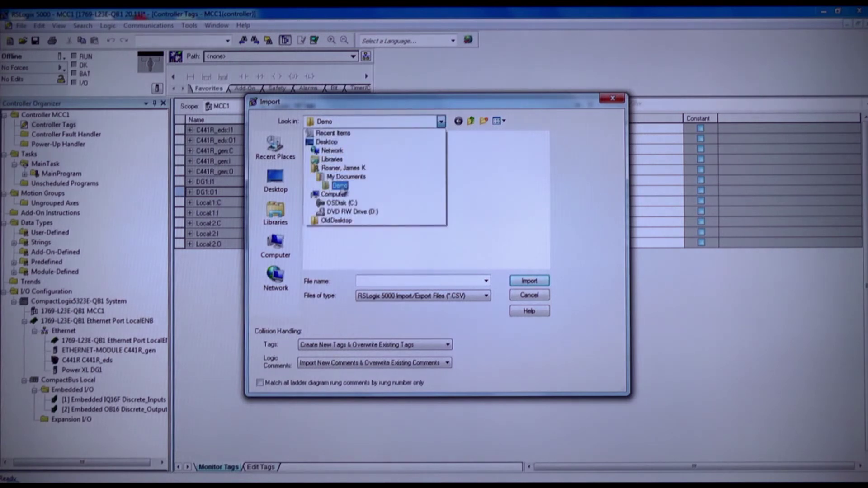
{"action": "left_click", "coordinate": [340, 187]}
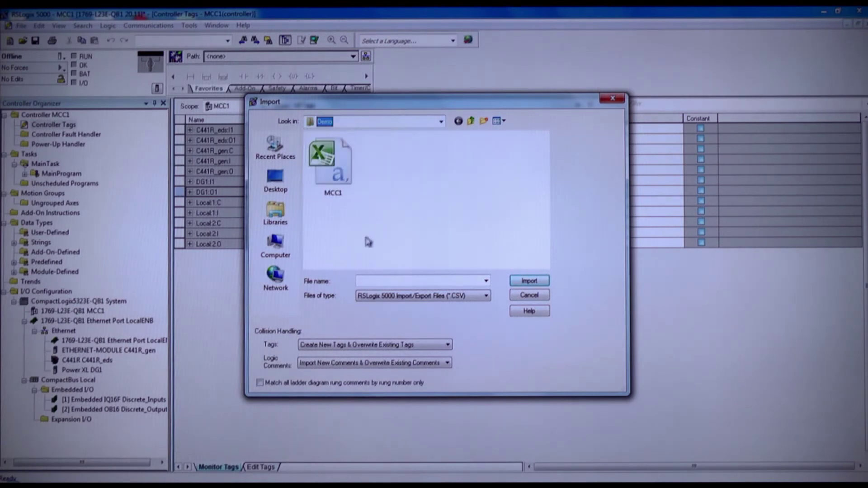
{"action": "left_click", "coordinate": [335, 158]}
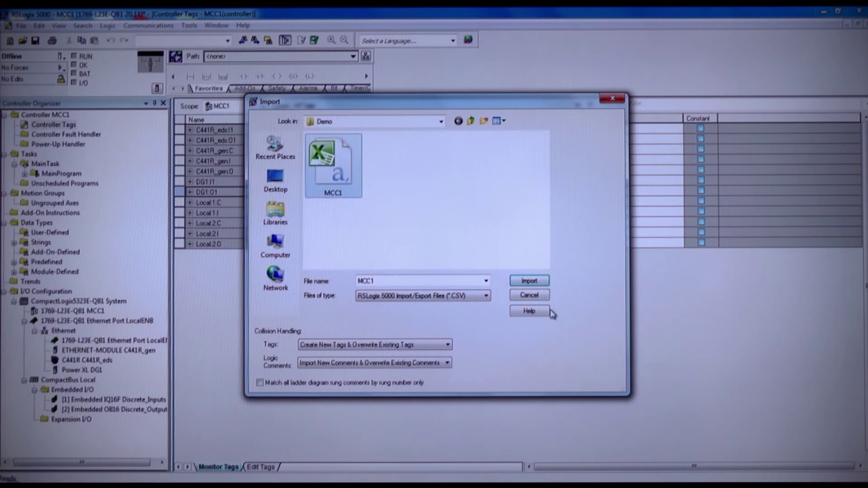
{"action": "left_click", "coordinate": [530, 281]}
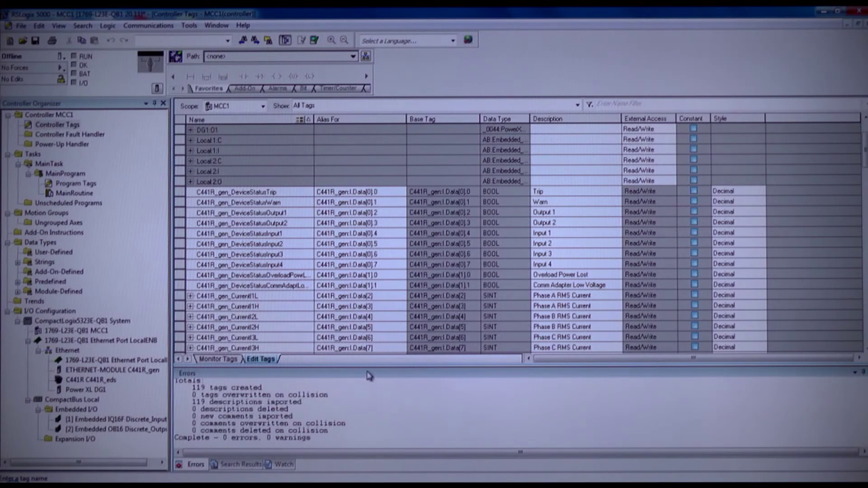
Review the imported alias tags in Monitor and Edit Tags views, then bring up MainRoutine's empty rung
{"action": "left_click_drag", "start_coordinate": [366, 366], "coordinate": [375, 429]}
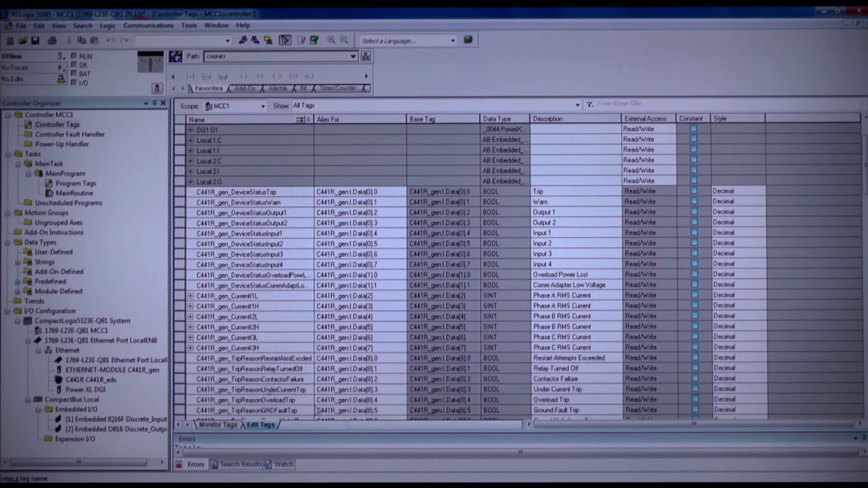
{"action": "left_click", "coordinate": [216, 425]}
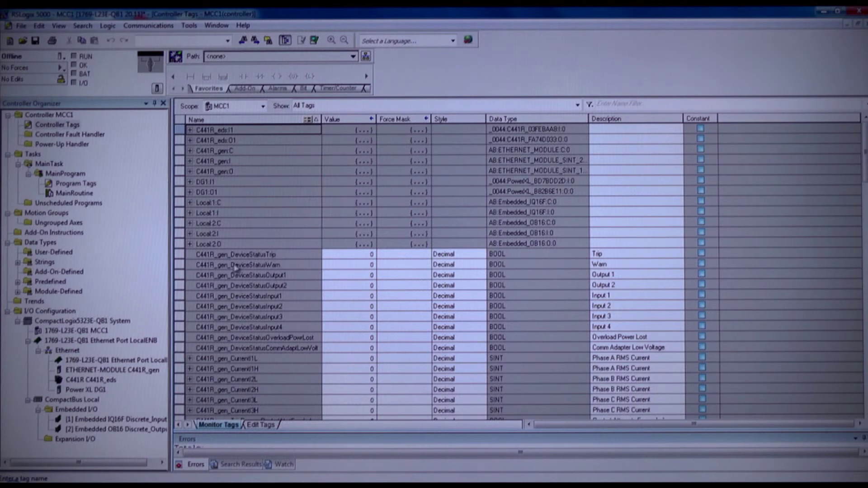
{"action": "scroll", "coordinate": [717, 129], "scroll_direction": "down", "scroll_amount": 4}
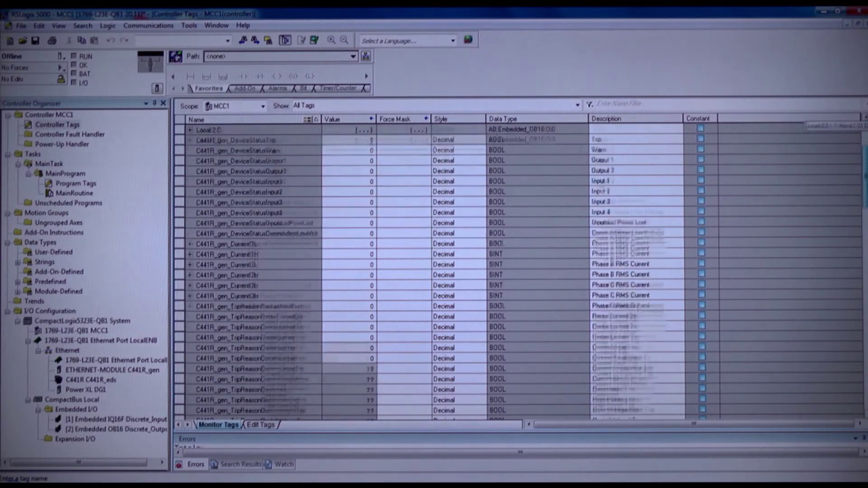
{"action": "scroll", "coordinate": [718, 129], "scroll_direction": "down", "scroll_amount": 5}
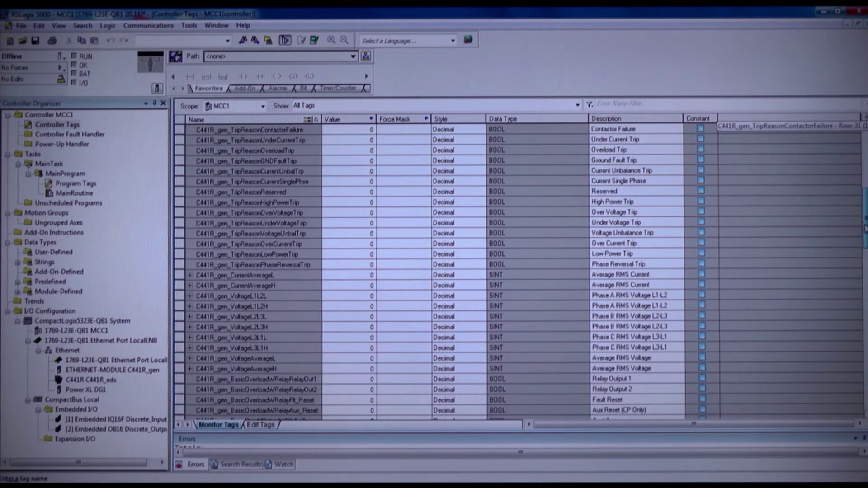
{"action": "scroll", "coordinate": [435, 271], "scroll_direction": "down", "scroll_amount": 1}
{"action": "scroll", "coordinate": [434, 272], "scroll_direction": "down", "scroll_amount": 1}
{"action": "scroll", "coordinate": [434, 271], "scroll_direction": "down", "scroll_amount": 1}
{"action": "scroll", "coordinate": [434, 272], "scroll_direction": "down", "scroll_amount": 1}
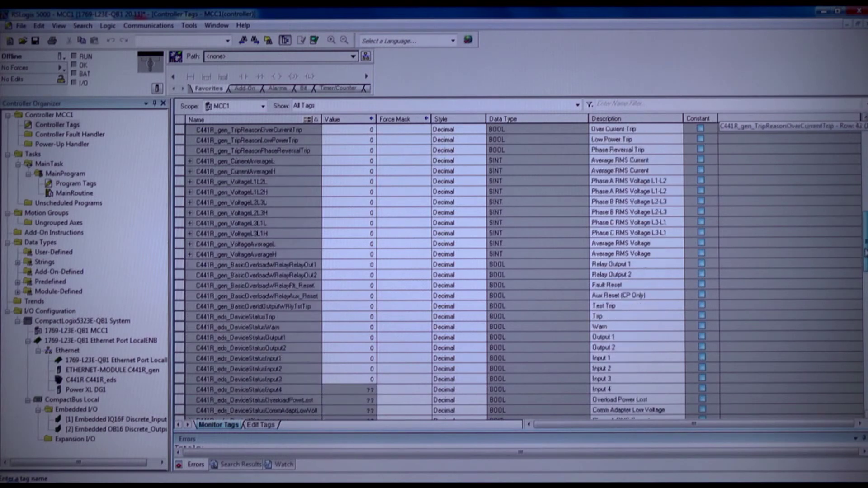
{"action": "left_click_drag", "start_coordinate": [864, 251], "coordinate": [865, 370]}
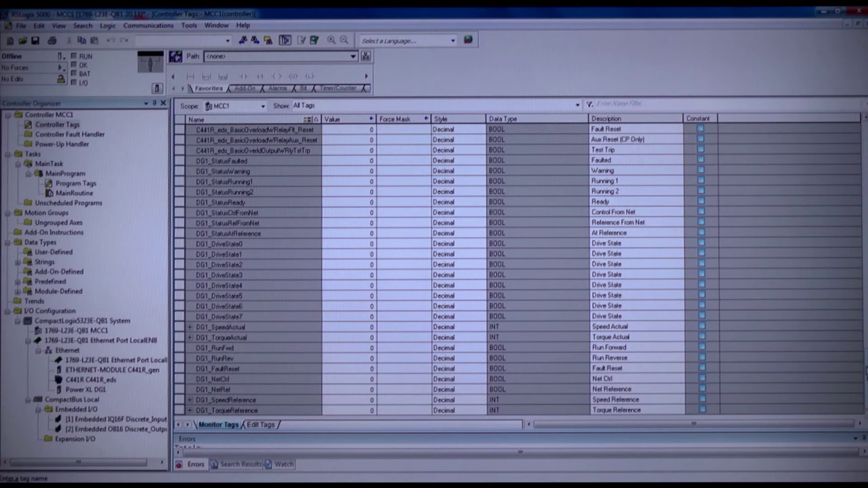
{"action": "left_click_drag", "start_coordinate": [866, 372], "coordinate": [857, 142]}
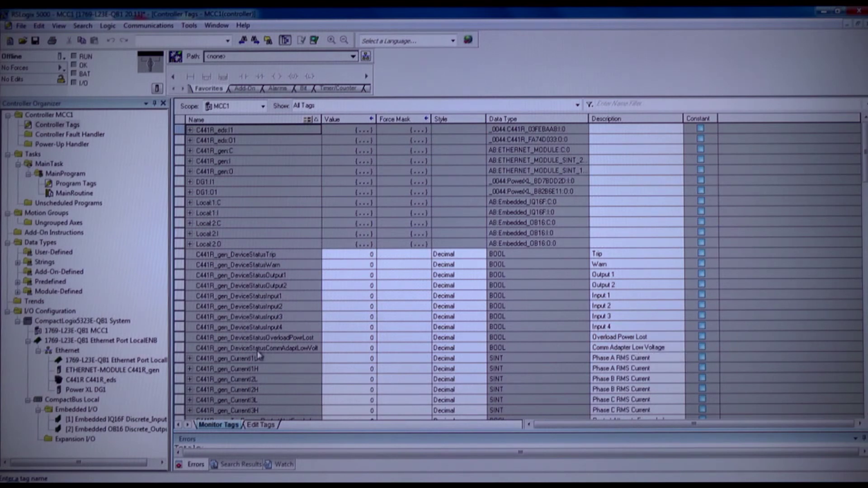
{"action": "left_click", "coordinate": [266, 426]}
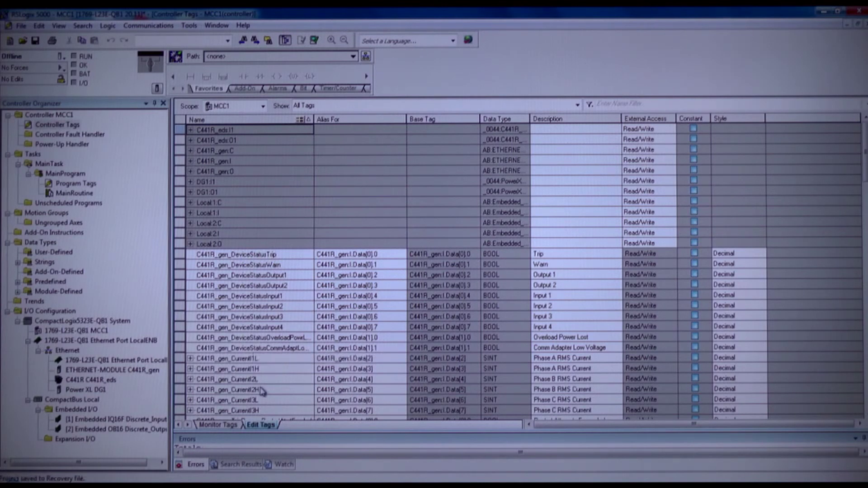
{"action": "left_click", "coordinate": [218, 425]}
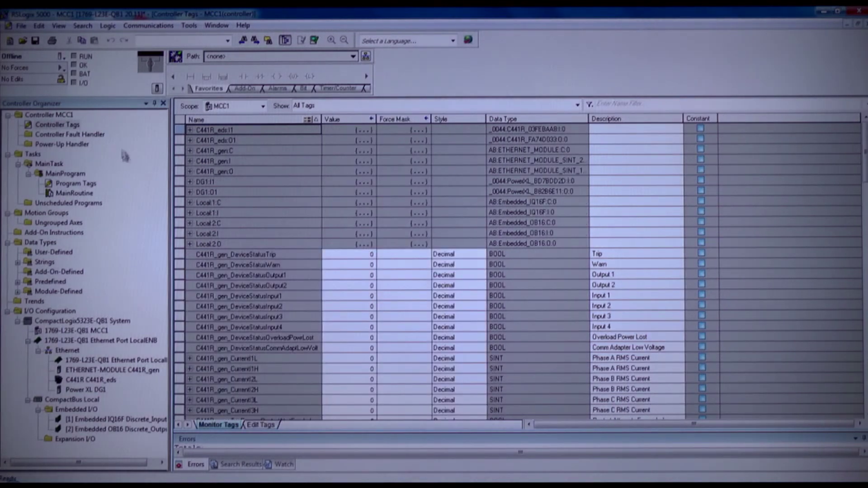
{"action": "double_click", "coordinate": [66, 195]}
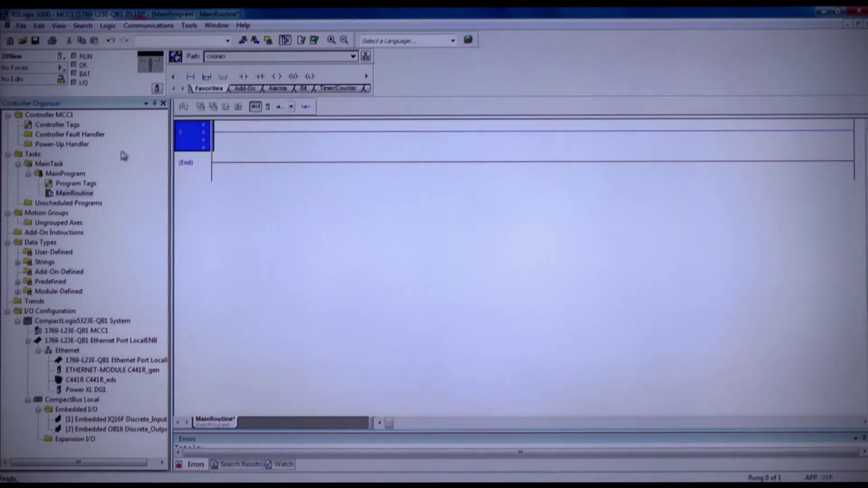
Add an XIC contact on rung 0 assigned to C441R_eds_DeviceStatusInput1
{"action": "left_click", "coordinate": [244, 77]}
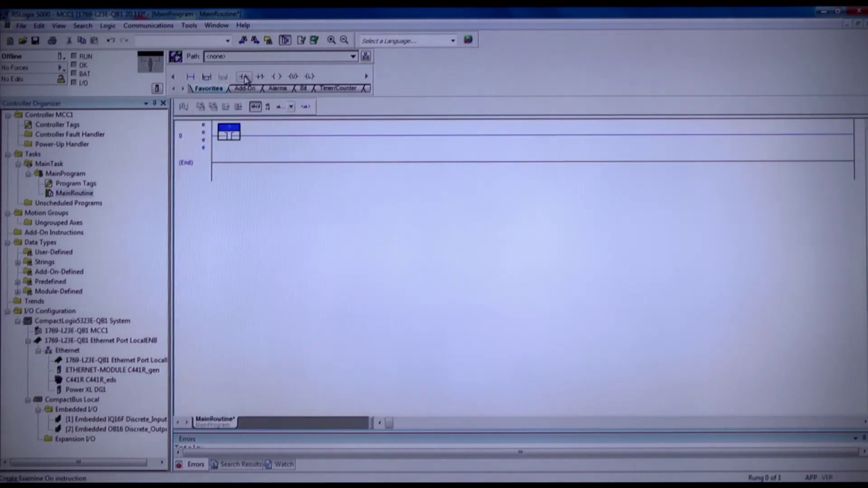
{"action": "double_click", "coordinate": [233, 126]}
{"action": "left_click", "coordinate": [249, 128]}
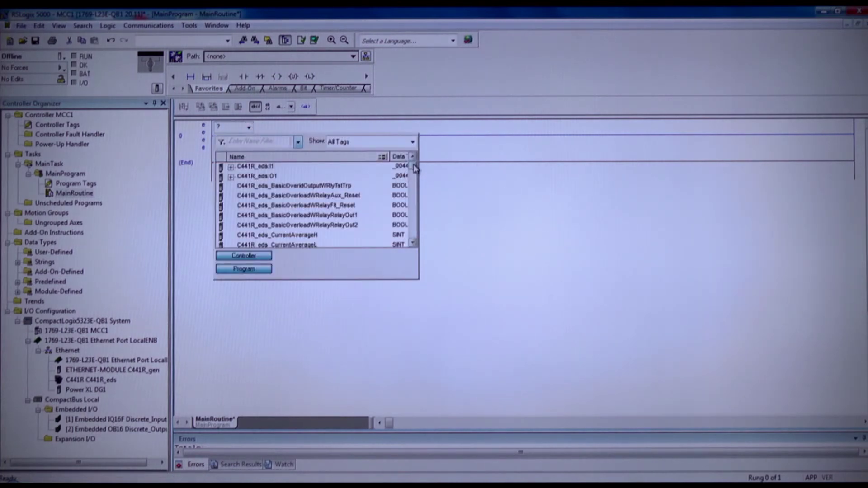
{"action": "left_click_drag", "start_coordinate": [416, 167], "coordinate": [415, 174]}
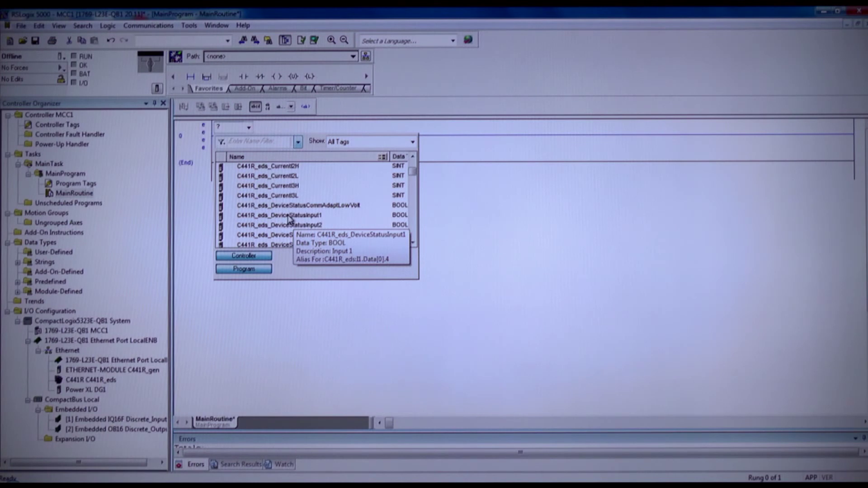
{"action": "mouse_move", "coordinate": [294, 216]}
{"action": "double_click", "coordinate": [293, 215]}
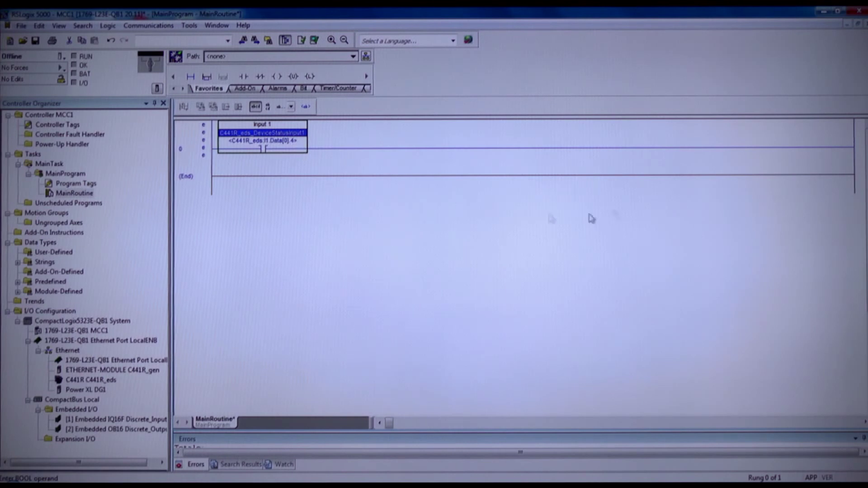
Add an OTE coil on rung 0 assigned to C441R_eds_BasicOverloadWRelayRelayOut1
{"action": "left_click", "coordinate": [278, 79]}
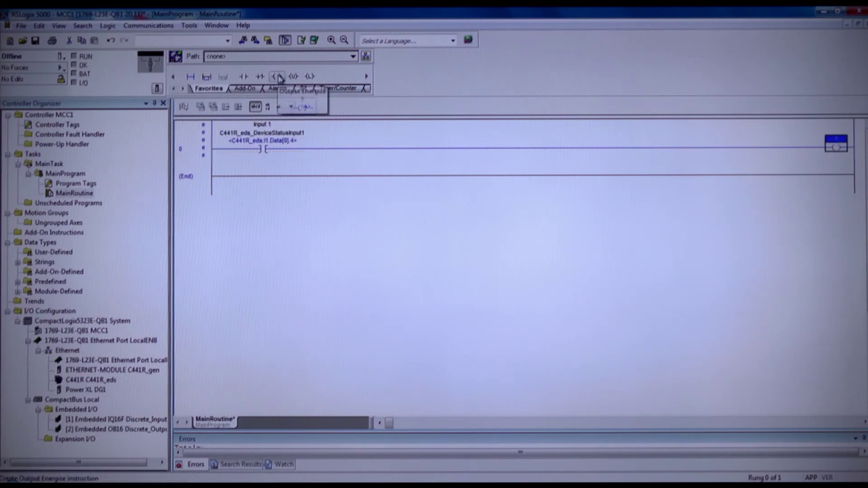
{"action": "double_click", "coordinate": [841, 140]}
{"action": "left_click", "coordinate": [858, 140]}
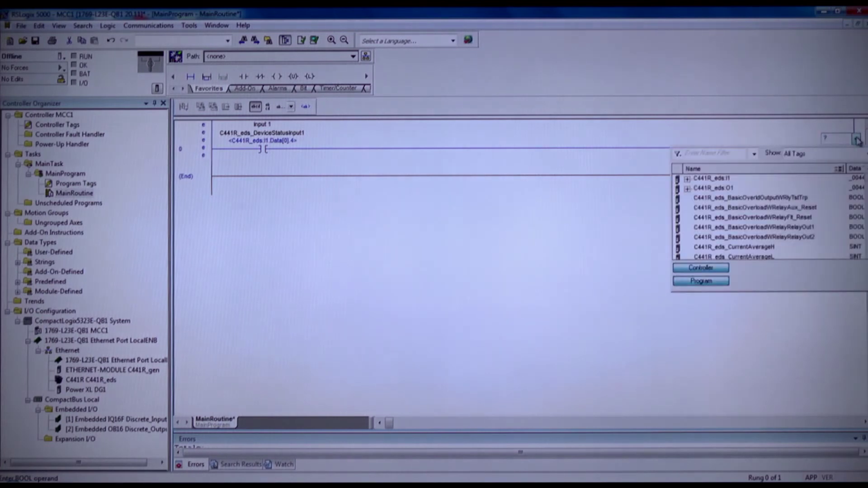
{"action": "scroll", "coordinate": [767, 217], "scroll_direction": "down", "scroll_amount": 2}
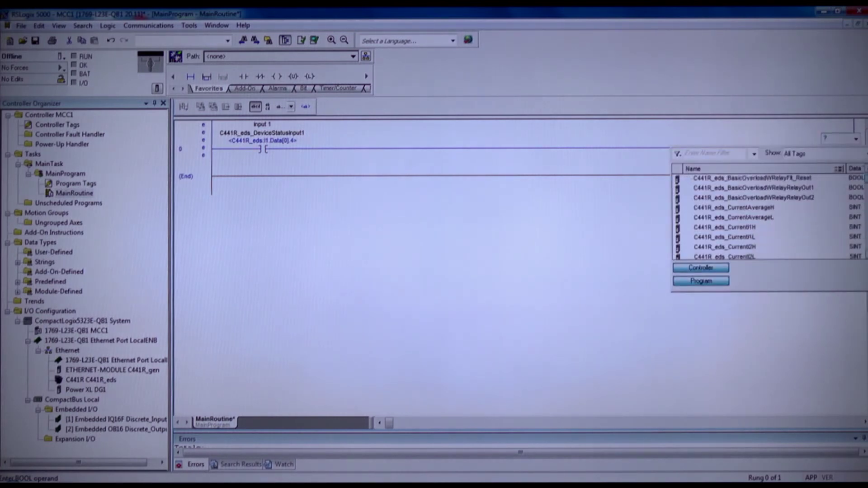
{"action": "scroll", "coordinate": [767, 217], "scroll_direction": "up", "scroll_amount": 1}
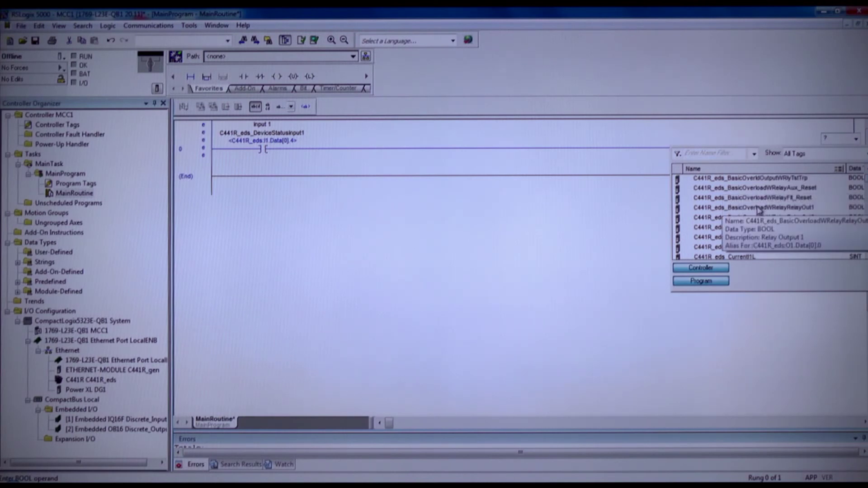
{"action": "double_click", "coordinate": [757, 208]}
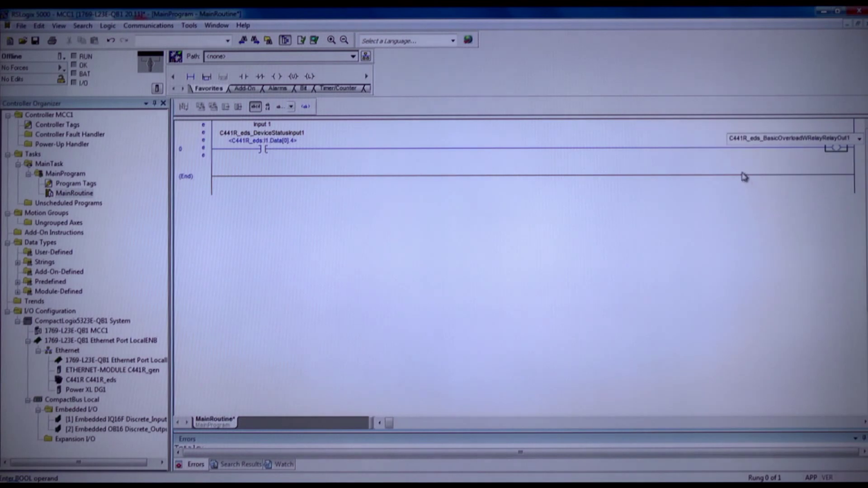
{"action": "key", "text": "Return"}
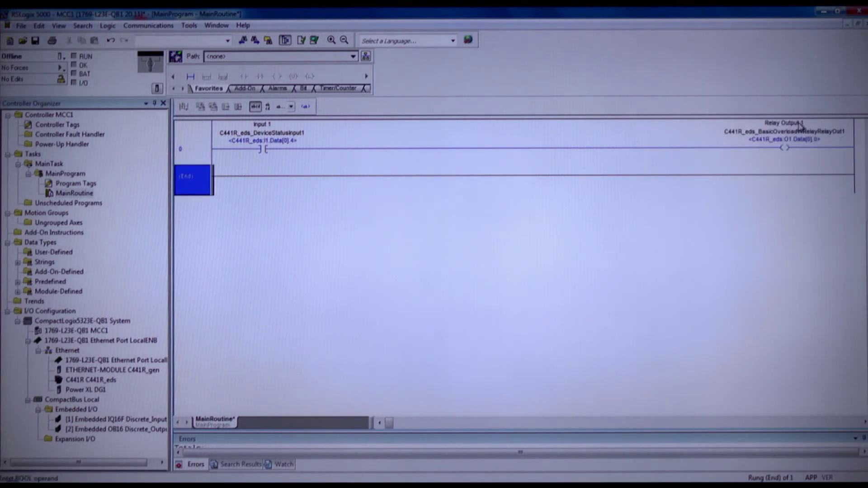